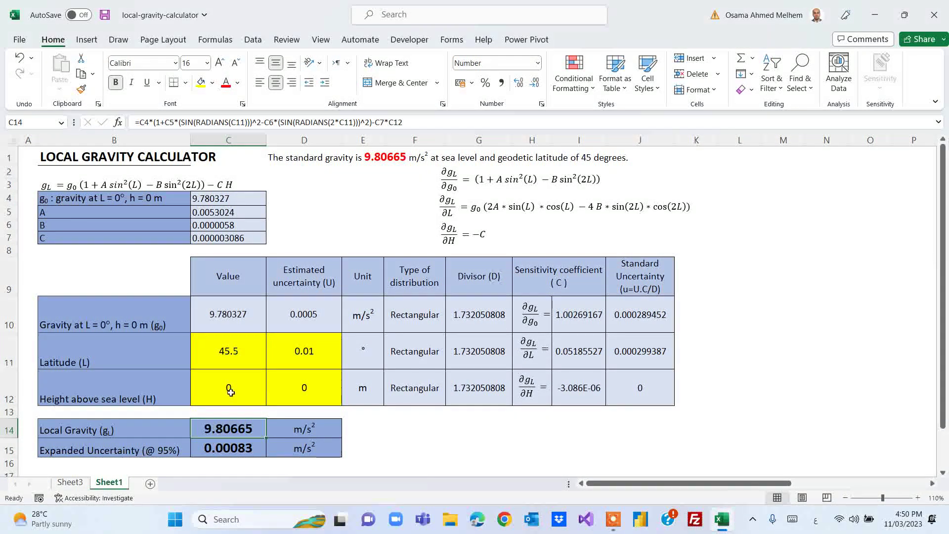
Set the latitude value in C11 to 45 degrees.
left_click(222, 349)
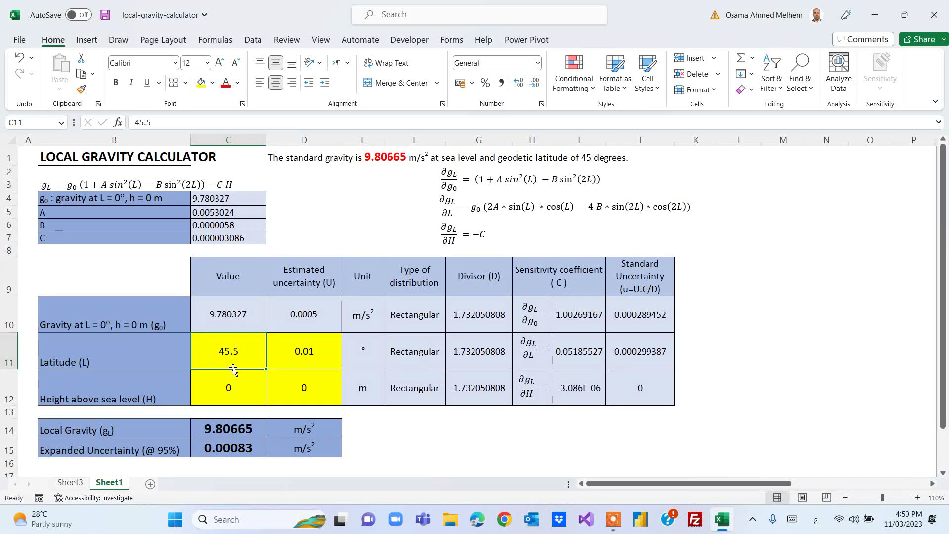
type("45")
key("Return")
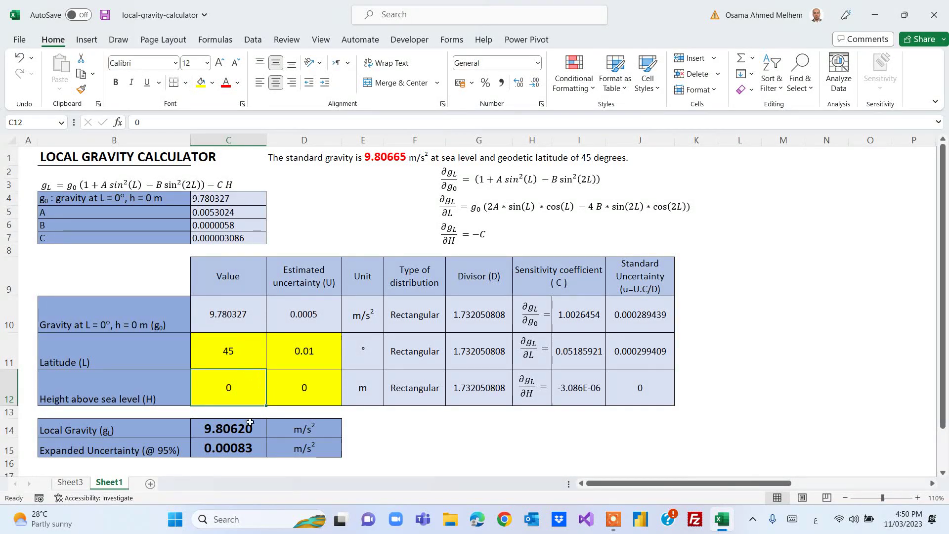
Examine the Local Gravity formula in C14 and the standard gravity reference on Sheet3, returning to the calculator on Sheet1.
left_click(218, 426)
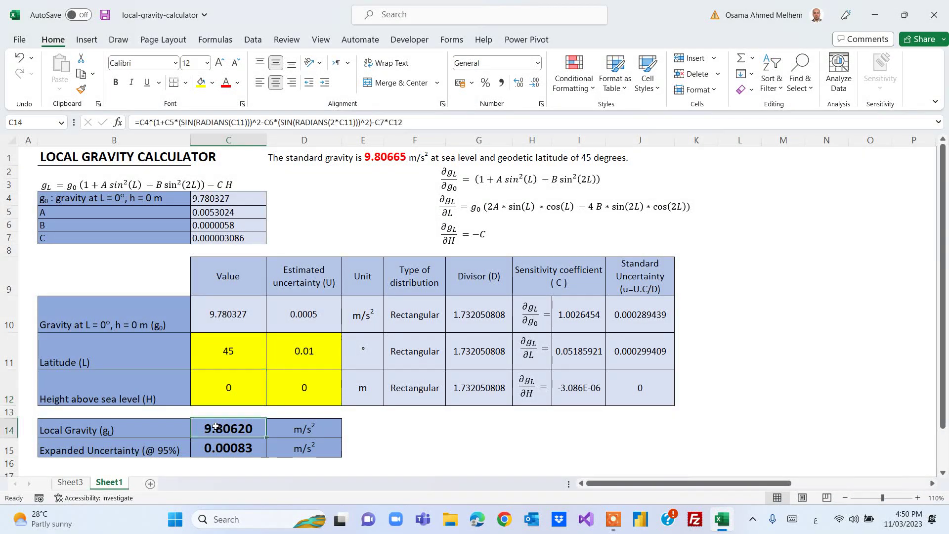
double_click(216, 426)
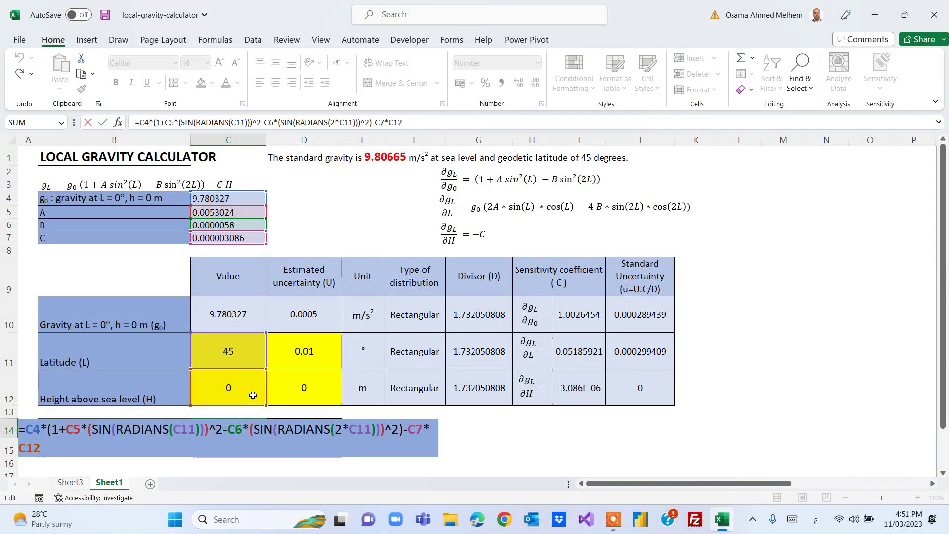
key("Return")
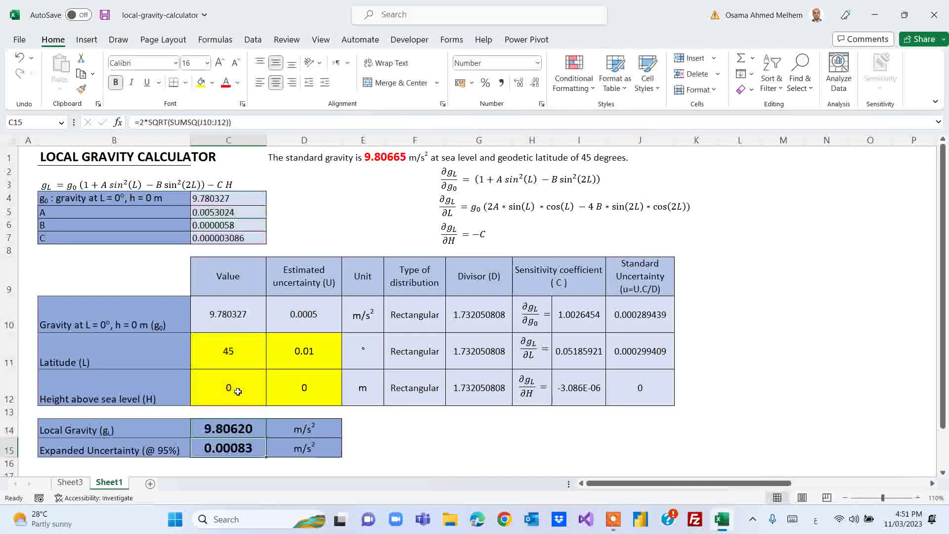
left_click(216, 430)
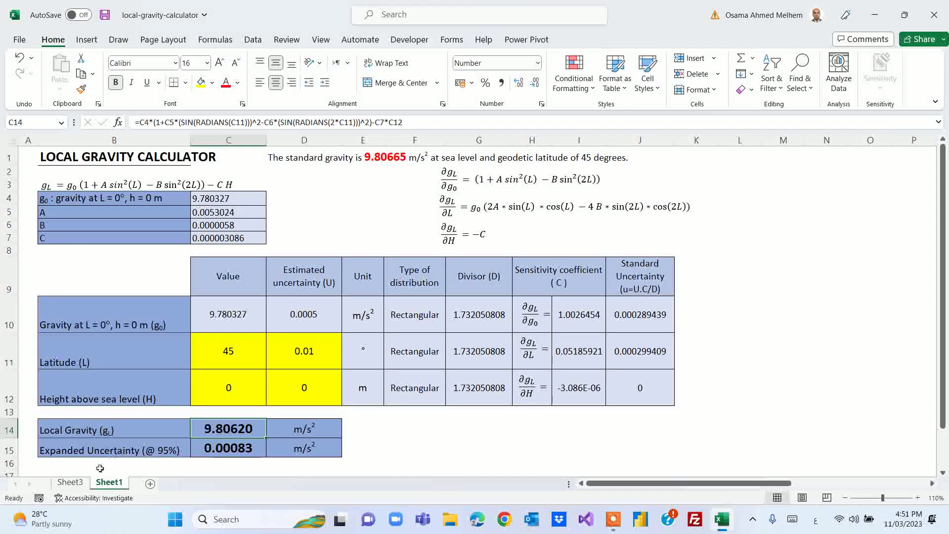
left_click(70, 482)
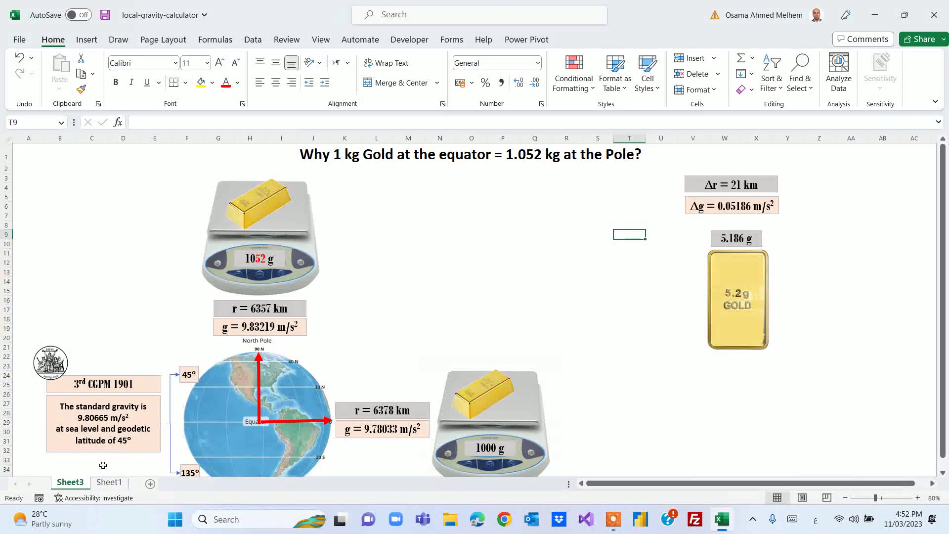
left_click(109, 482)
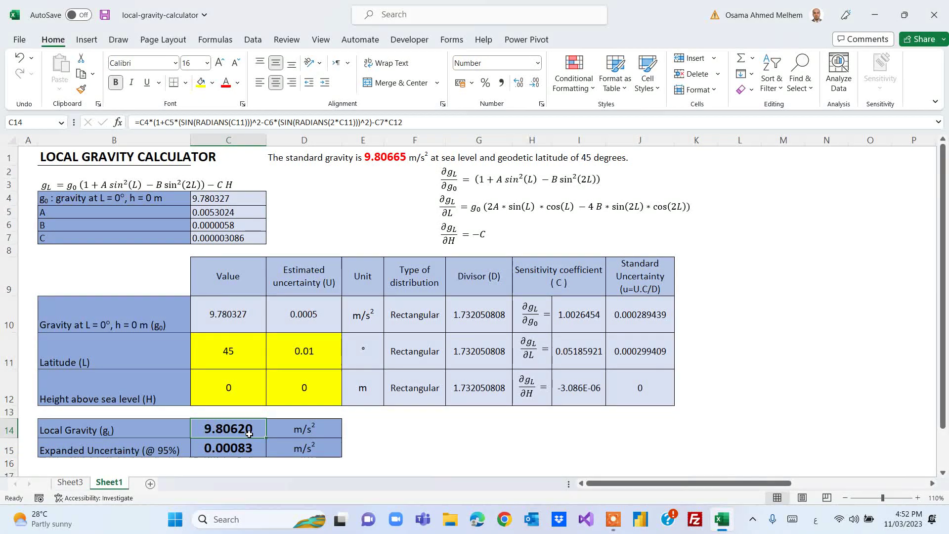
Set the latitude value to 45.5 degrees and check the Local Gravity result.
left_click(237, 352)
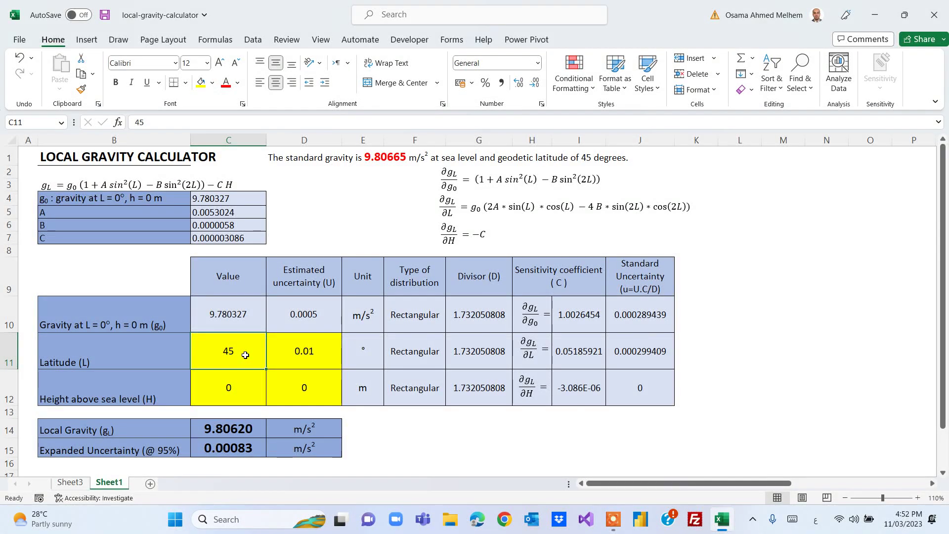
type("45.5")
key("Return")
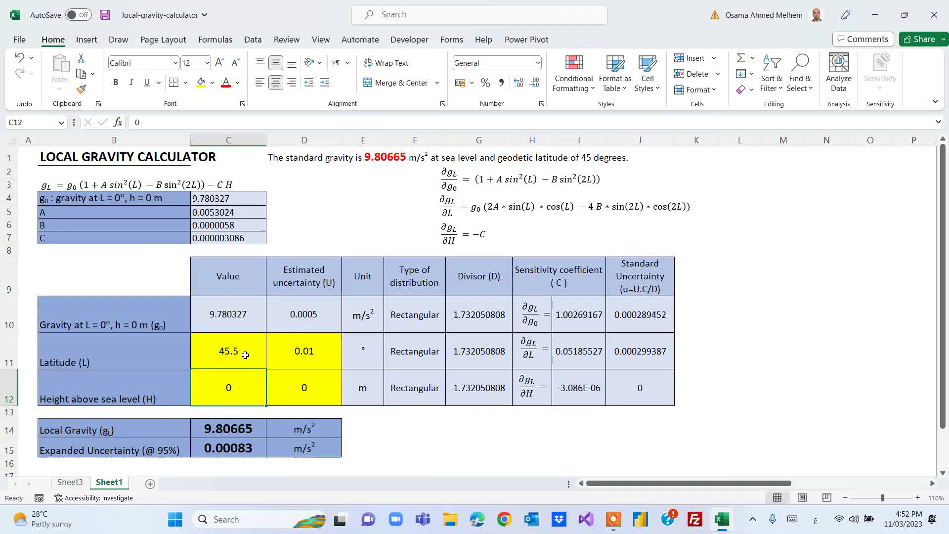
left_click(230, 428)
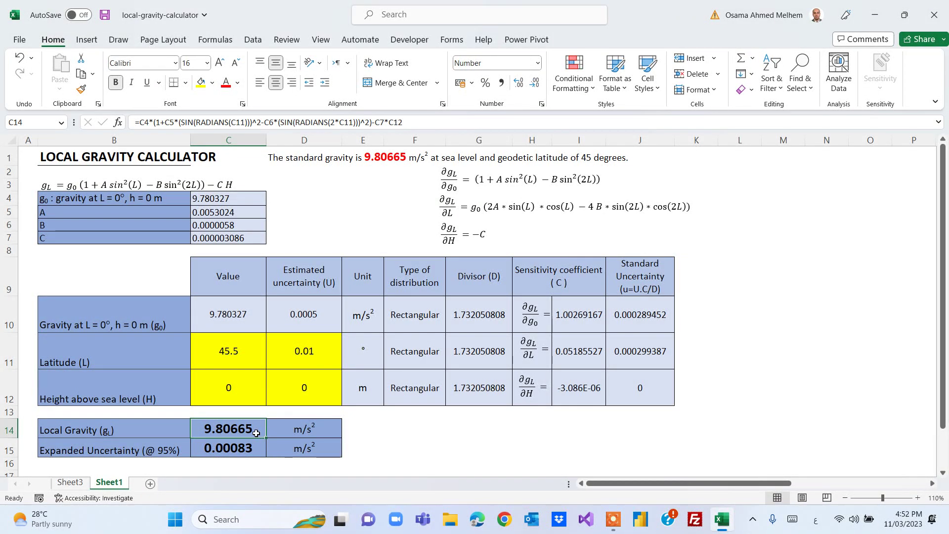
Set the height above sea level to 100 m and check the Local Gravity result.
left_click(227, 389)
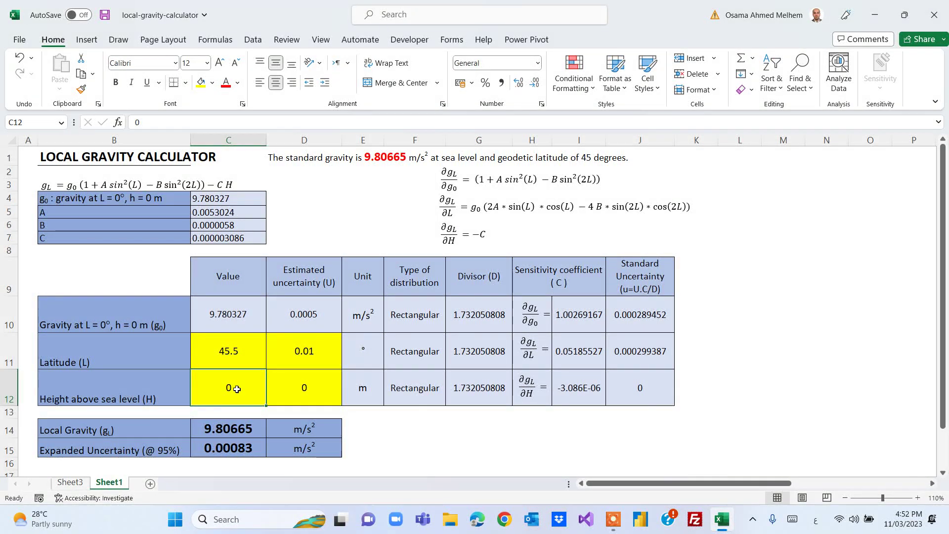
type("1")
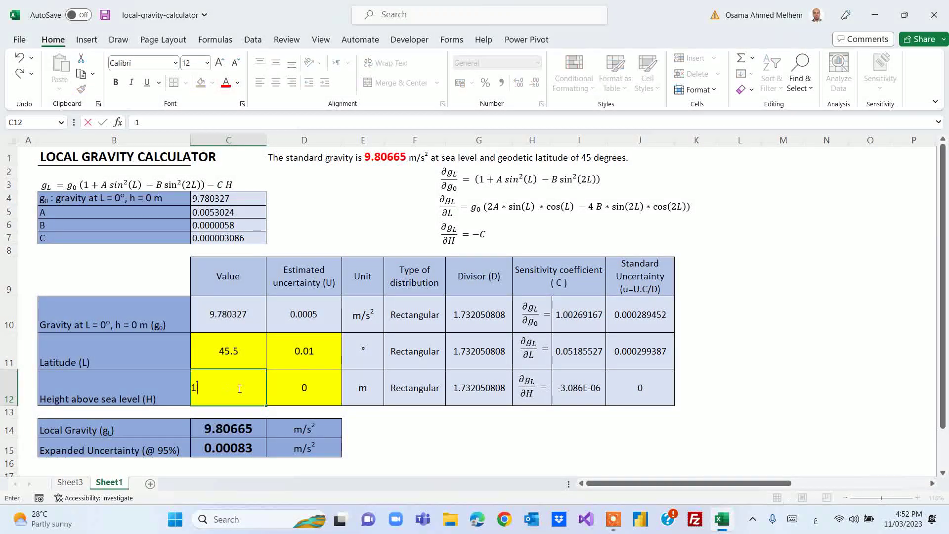
type("00")
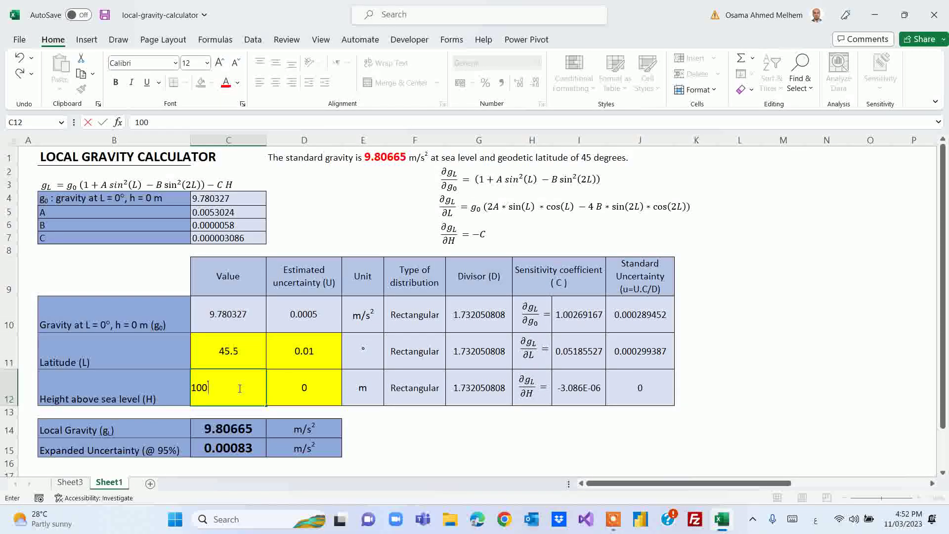
key("Return")
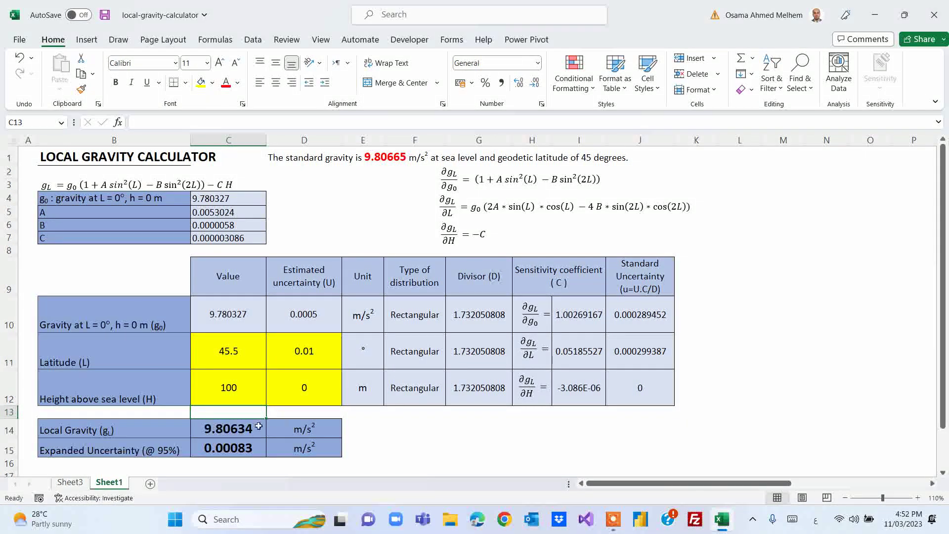
left_click(233, 388)
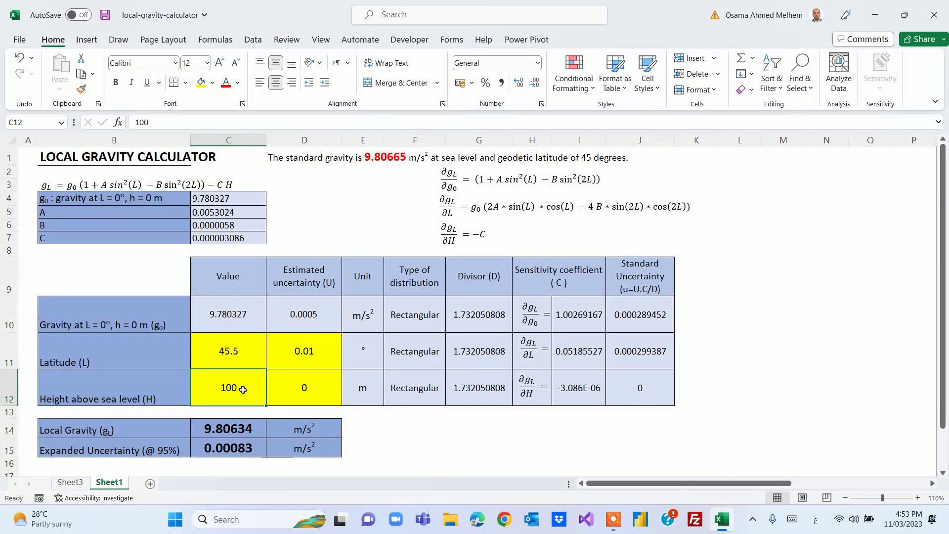
left_click(226, 429)
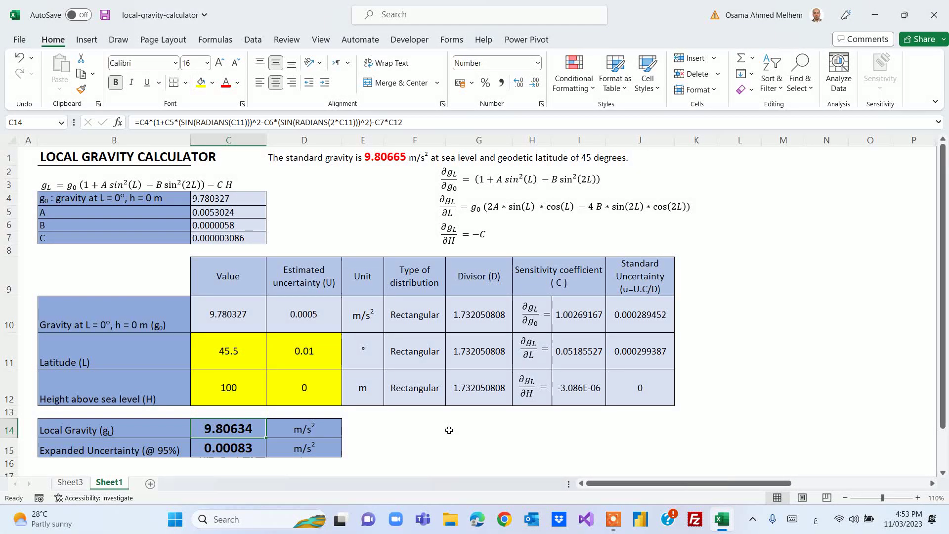
Set the latitude value to 45 degrees and the height above sea level to 0 m.
left_click(246, 355)
type("45")
key("Return")
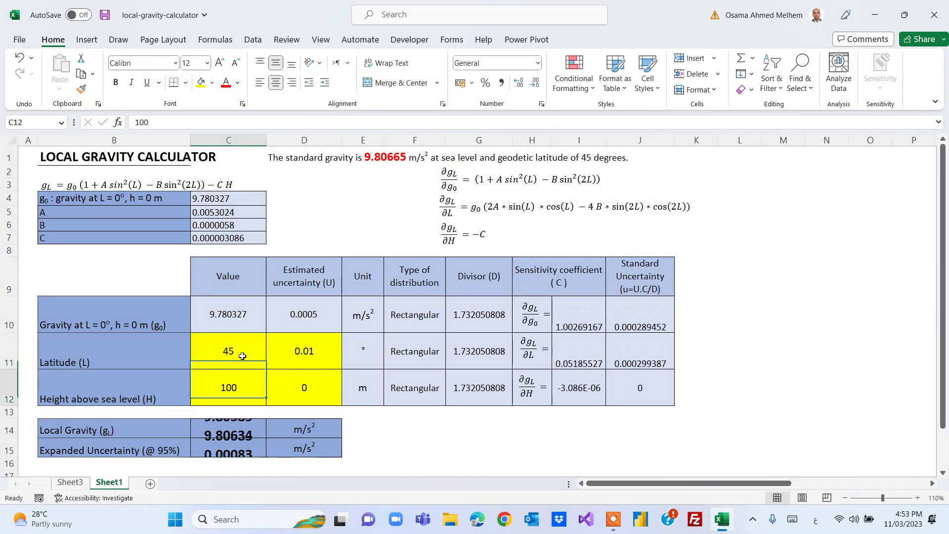
type("0")
key("Return")
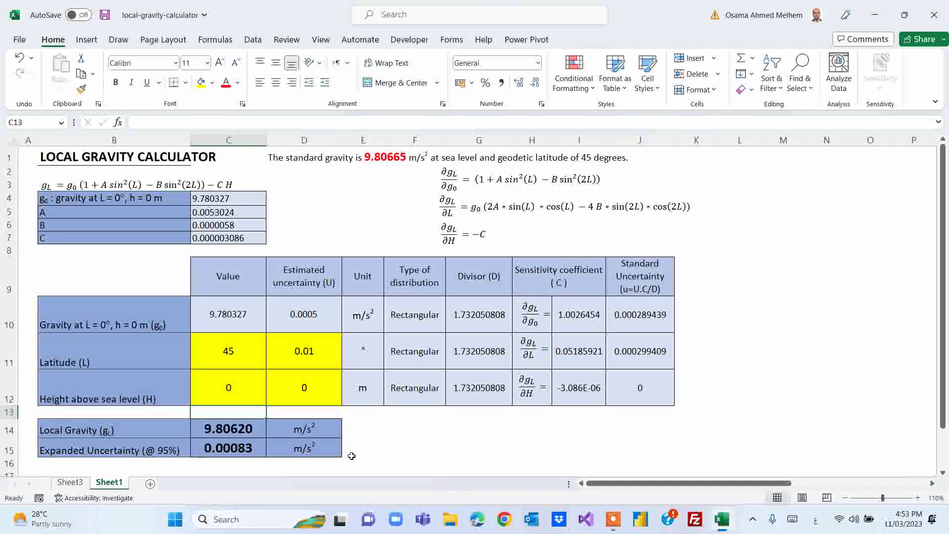
Examine the Expanded Uncertainty formula, the uncertainty budget in D9:J12, and the estimated uncertainty and divisor of the g₀ row.
left_click(244, 451)
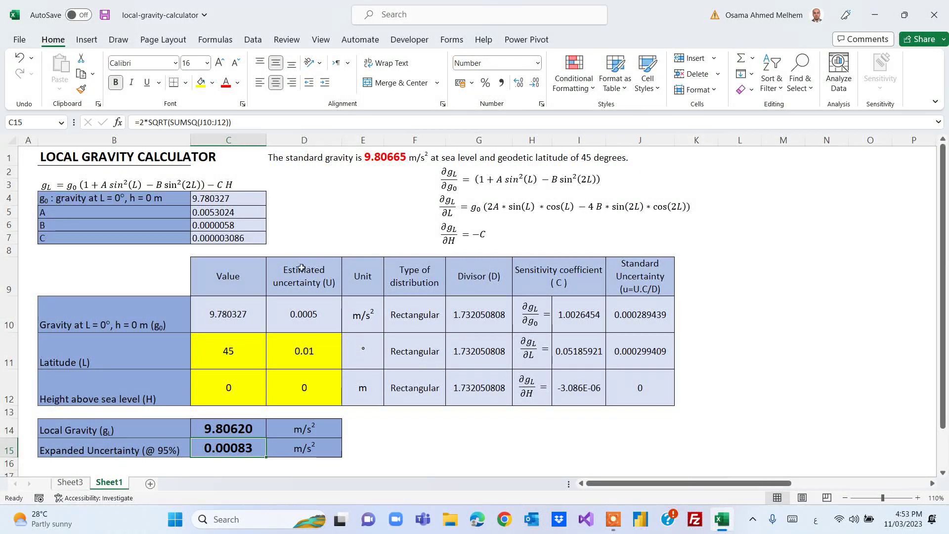
left_click_drag(301, 268, 629, 384)
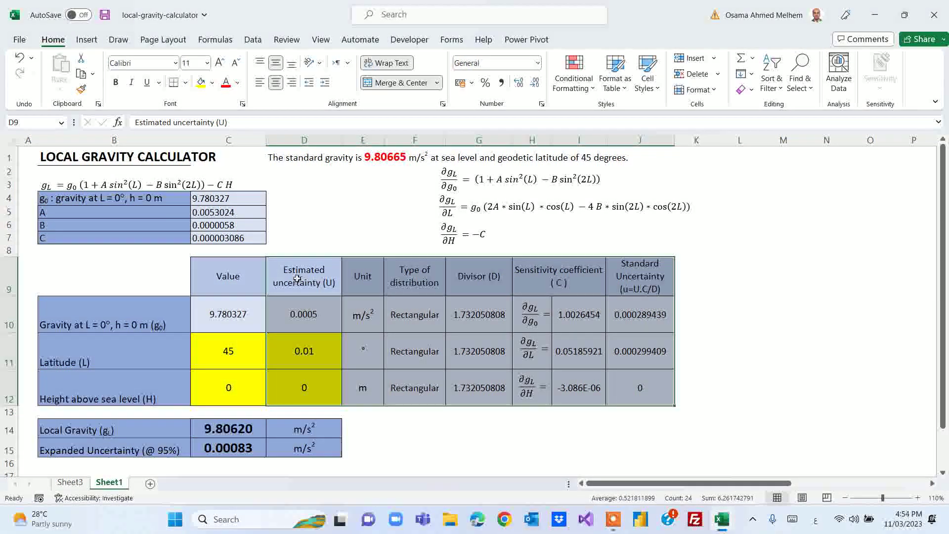
left_click(706, 340)
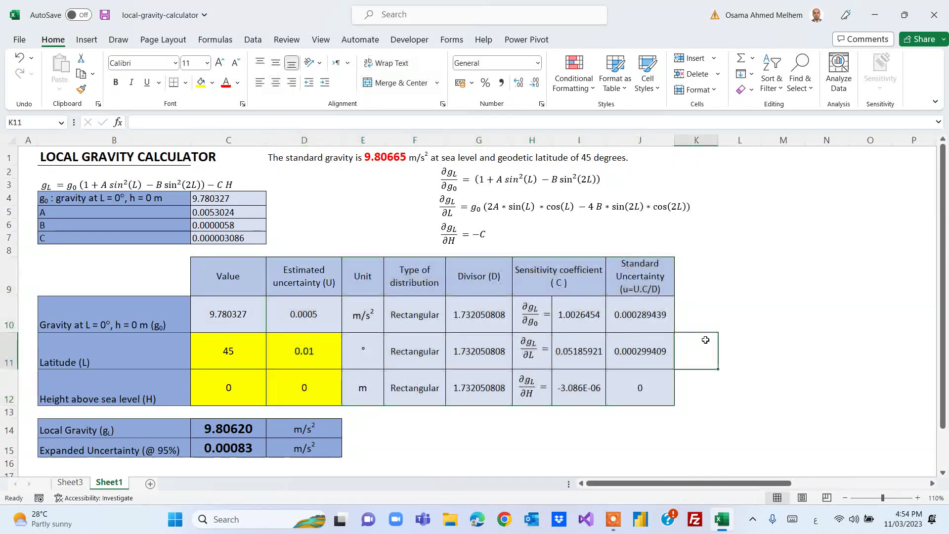
left_click(299, 323)
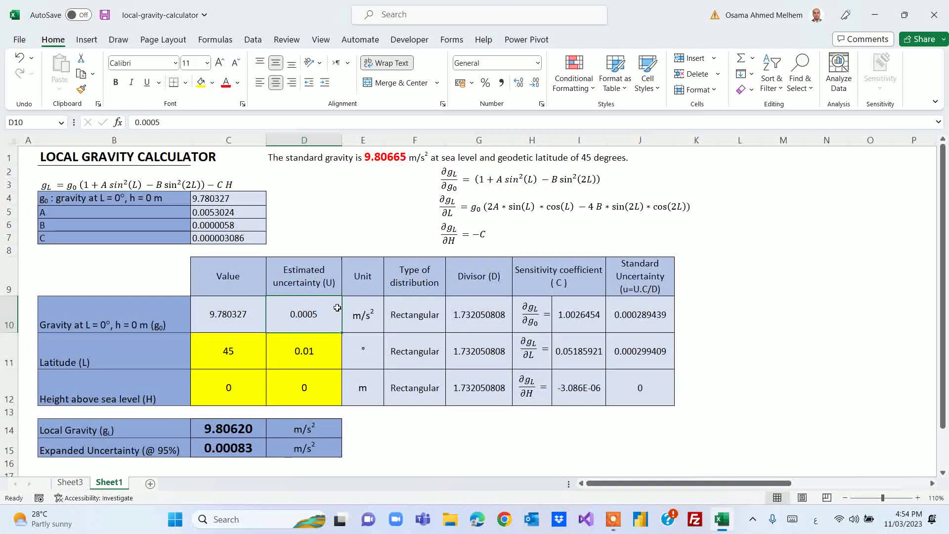
left_click(477, 320)
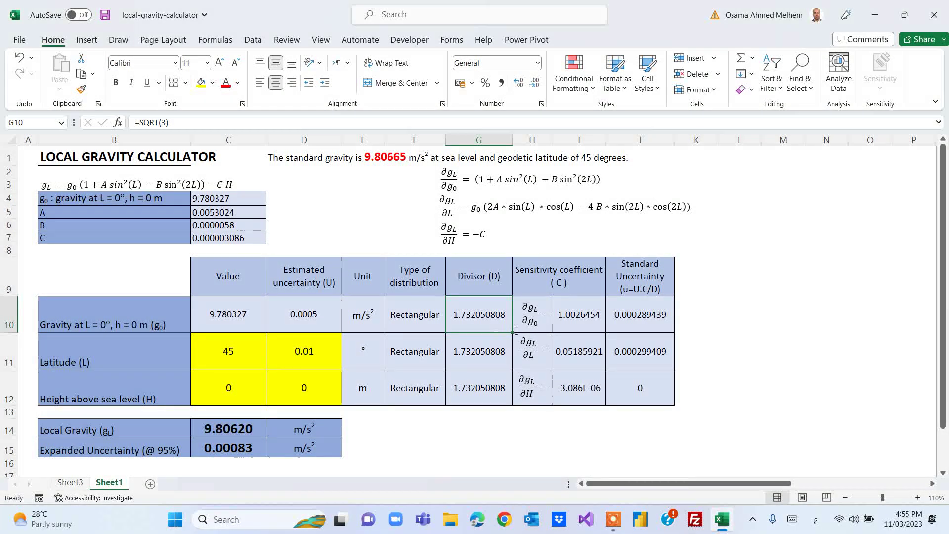
Compare the g₀ sensitivity coefficient in I10 with the local gravity equation and the ∂gL/∂g₀ partial derivative equation.
left_click(582, 315)
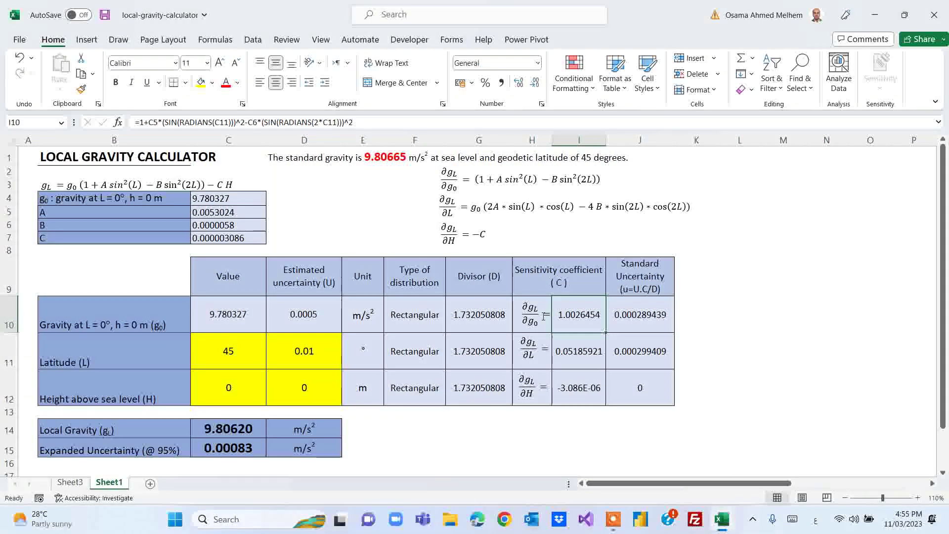
left_click(52, 180)
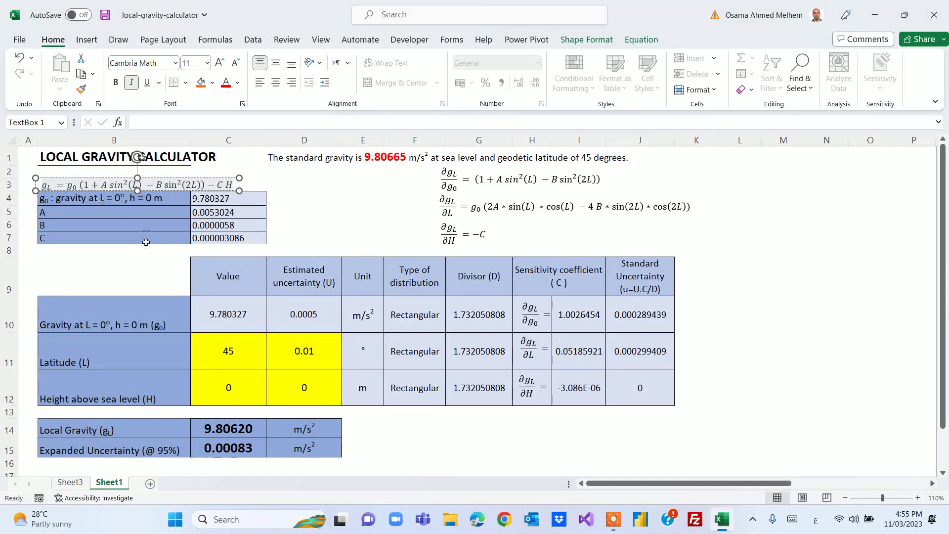
left_click(498, 178)
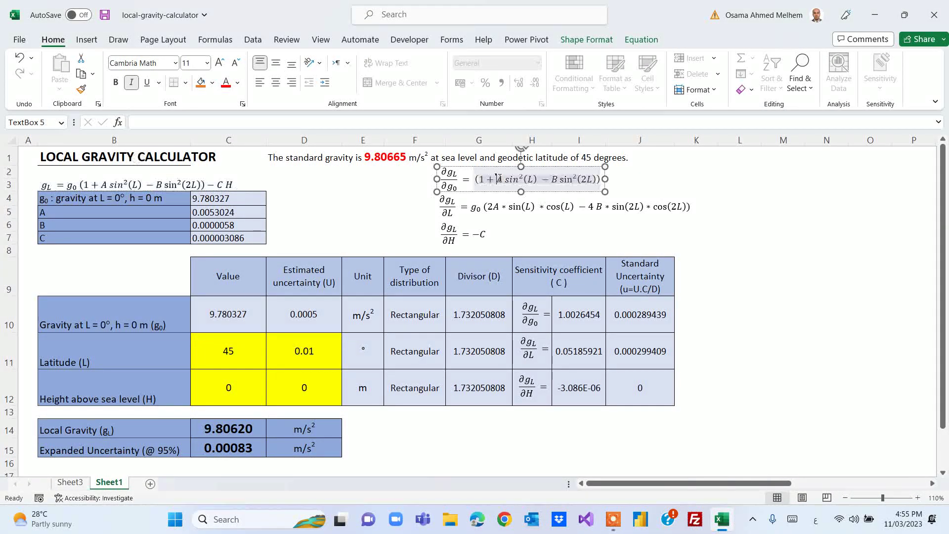
left_click(569, 192)
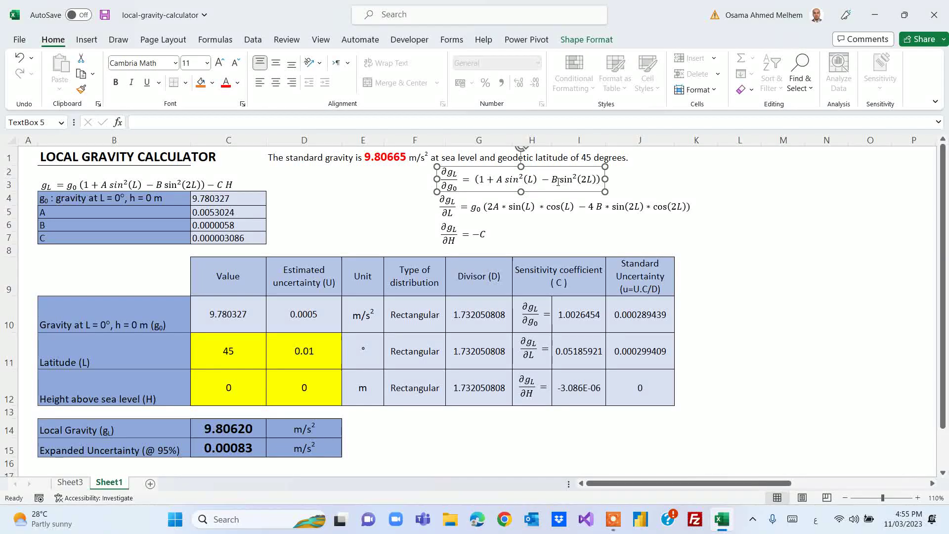
left_click(655, 183)
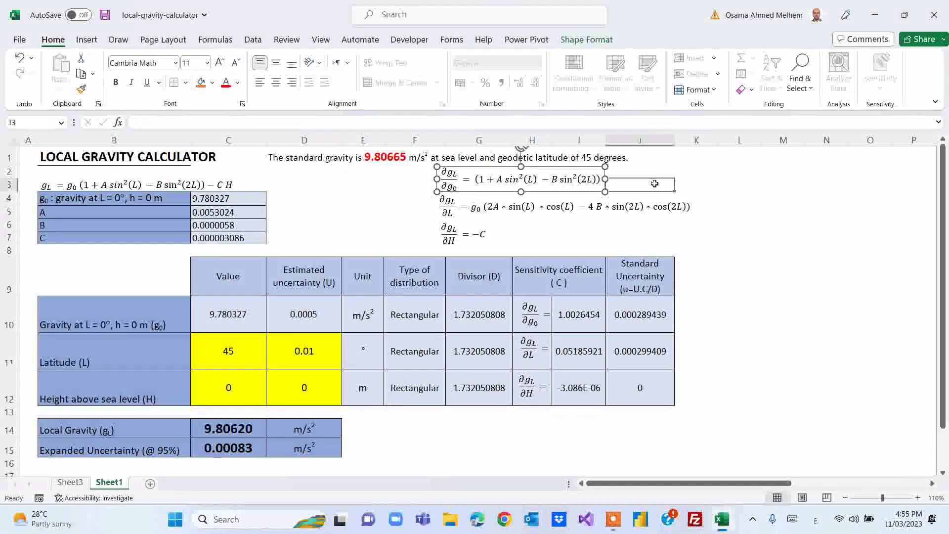
Inspect the cell references in the g₀ sensitivity coefficient formula in I10 without changing the formula.
left_click(577, 322)
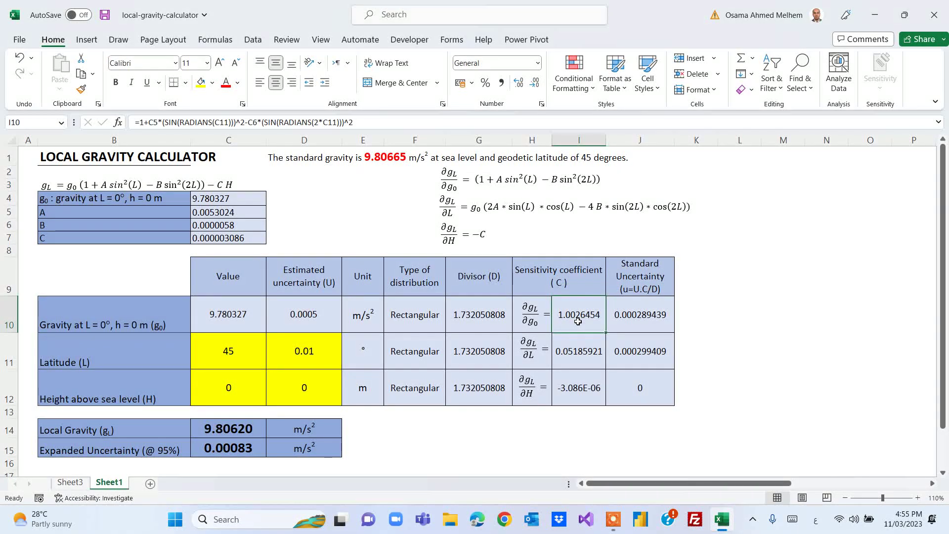
double_click(579, 318)
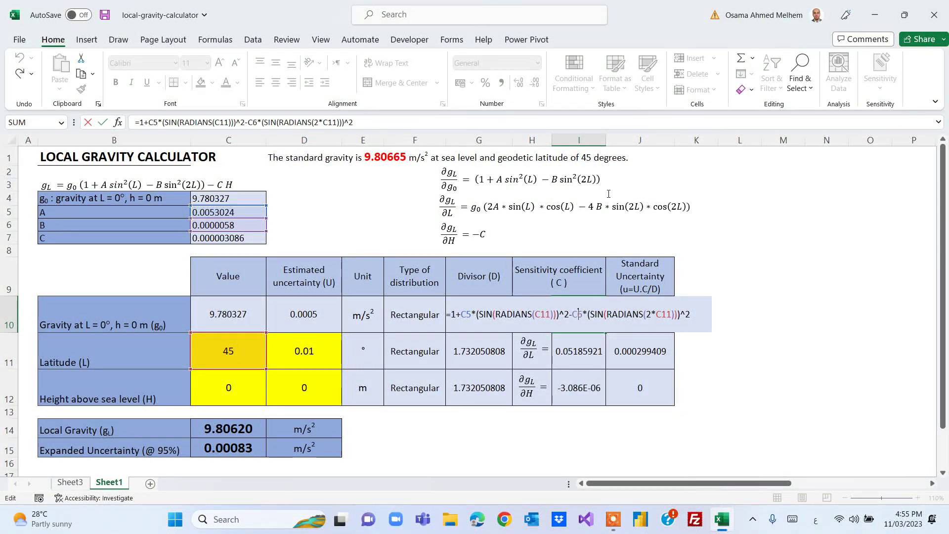
key("Return")
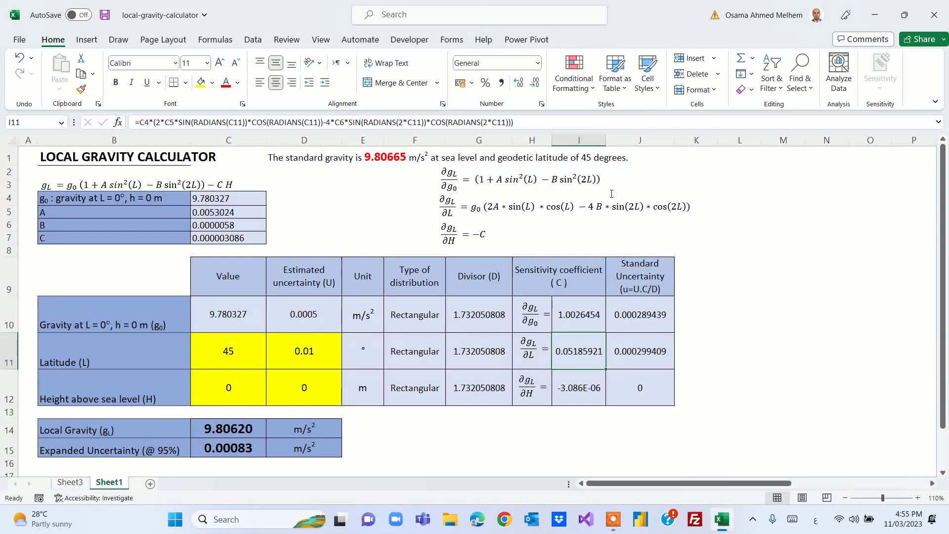
left_click(586, 322)
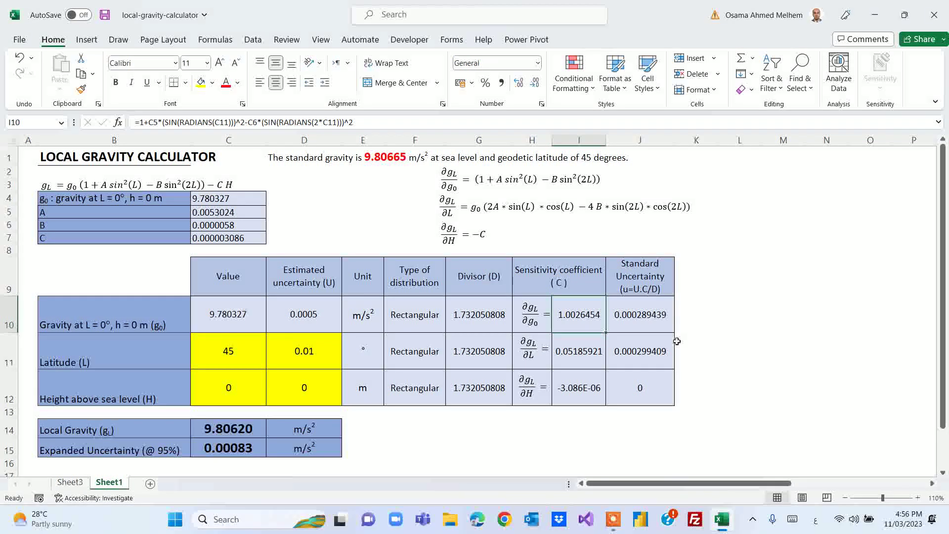
Inspect the cell references in the g₀ standard uncertainty formula in J10 without changing the formula.
left_click(625, 318)
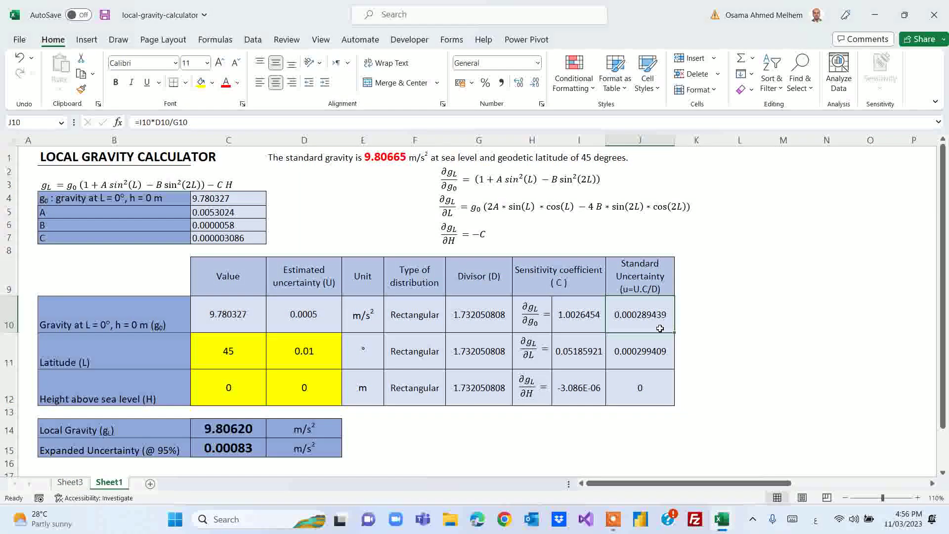
double_click(649, 315)
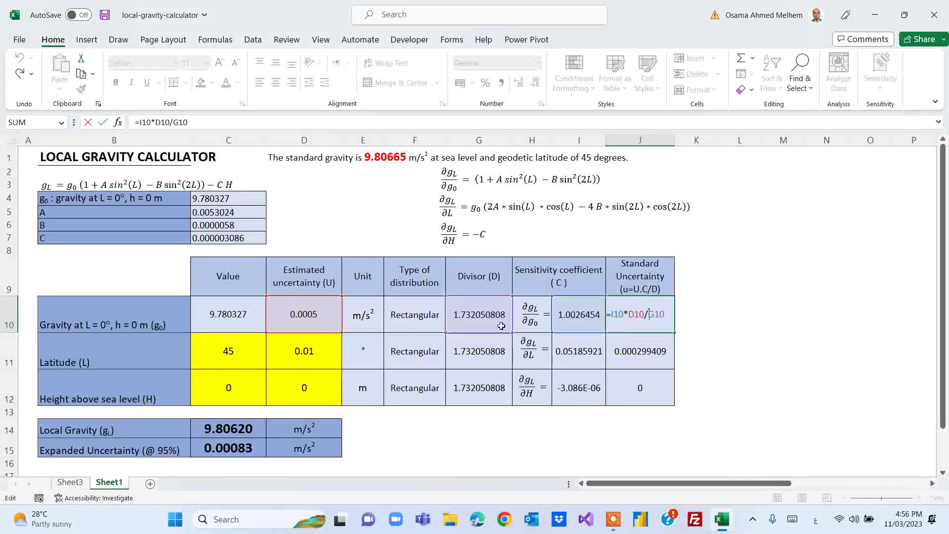
key("Return")
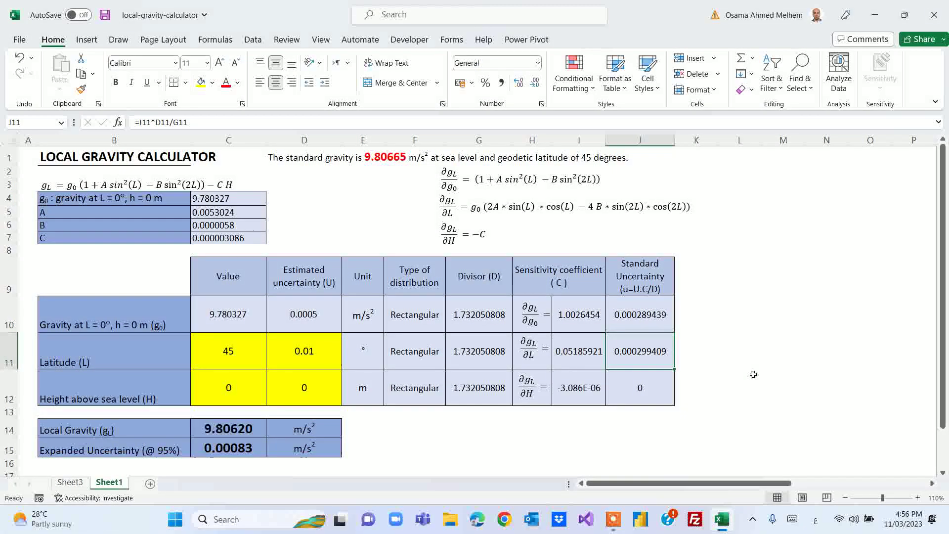
left_click(646, 314)
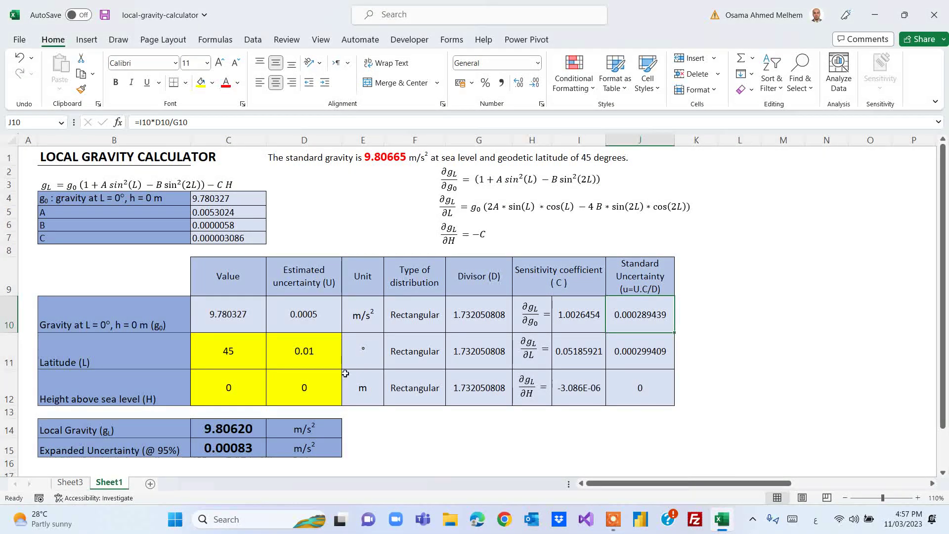
Set the estimated uncertainty of the latitude to 0.2 degrees.
left_click(322, 357)
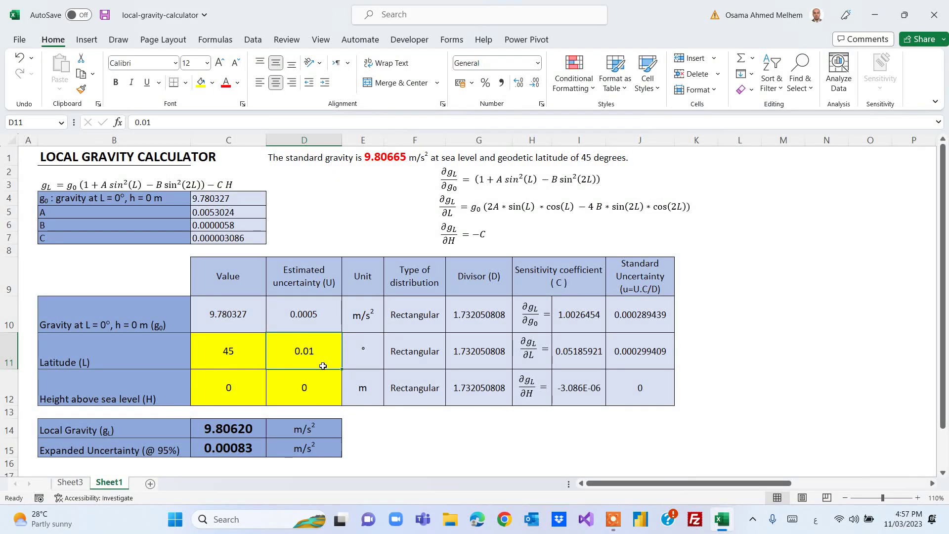
type("0.")
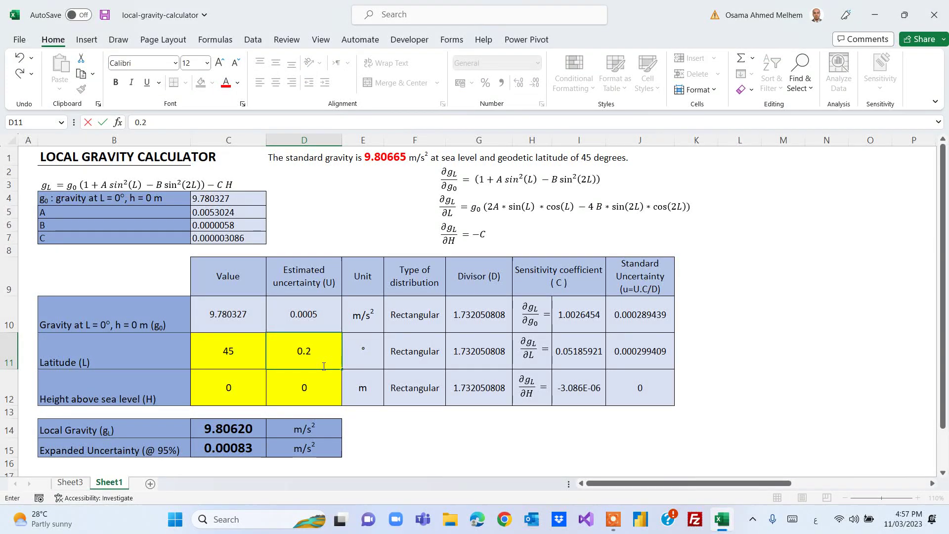
type("2")
key("Return")
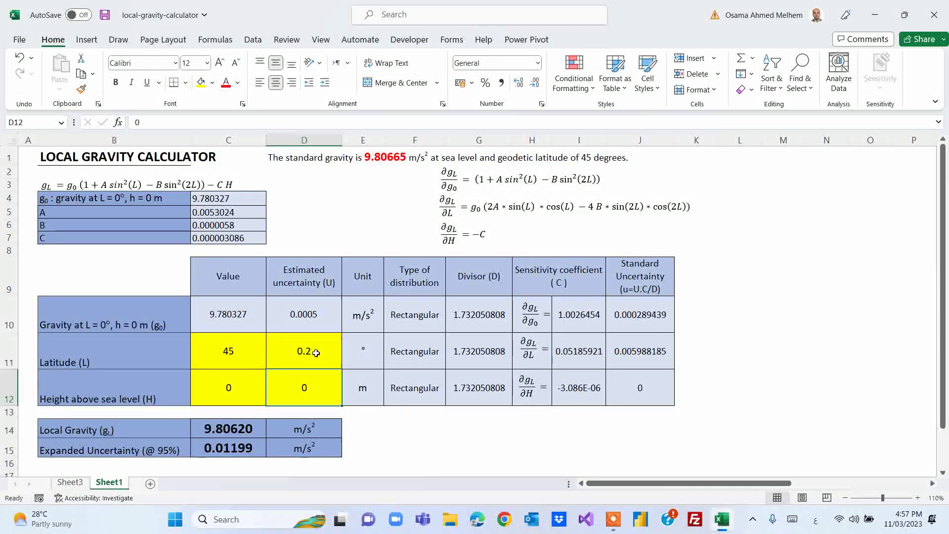
Review the estimated uncertainty, unit, type of distribution and divisor in the latitude row.
left_click(316, 352)
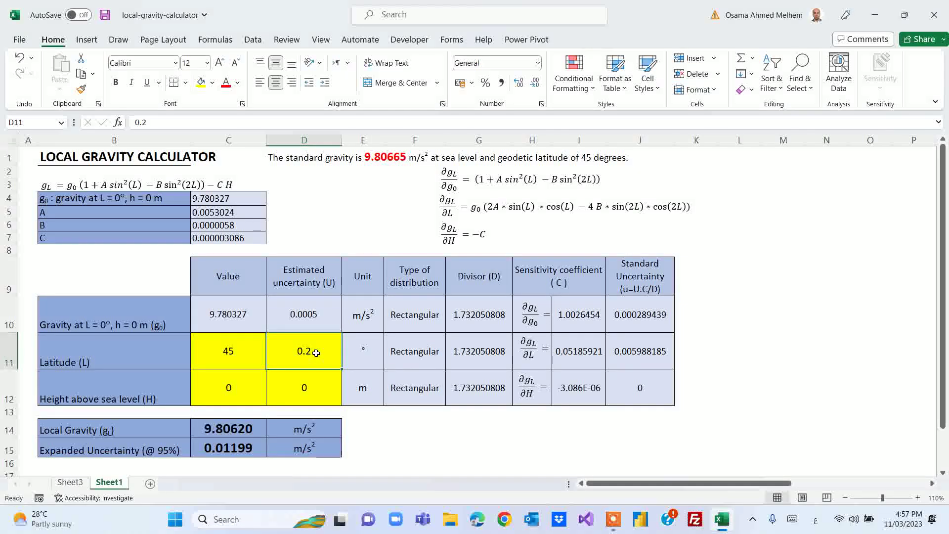
left_click(372, 355)
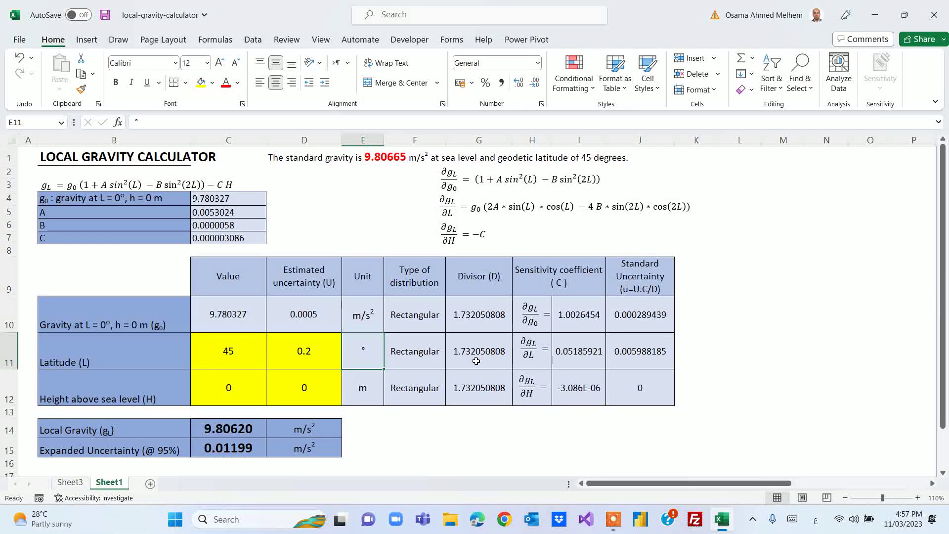
left_click(421, 357)
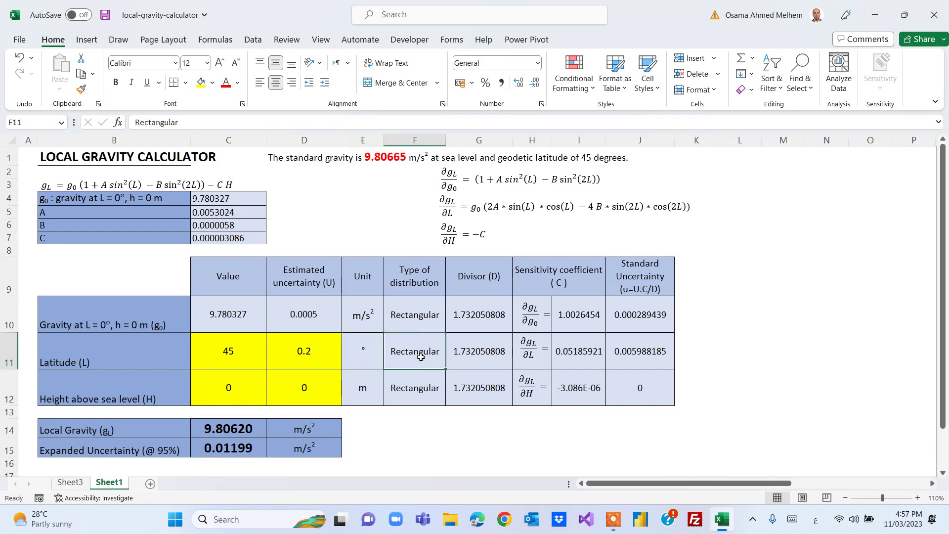
left_click(468, 351)
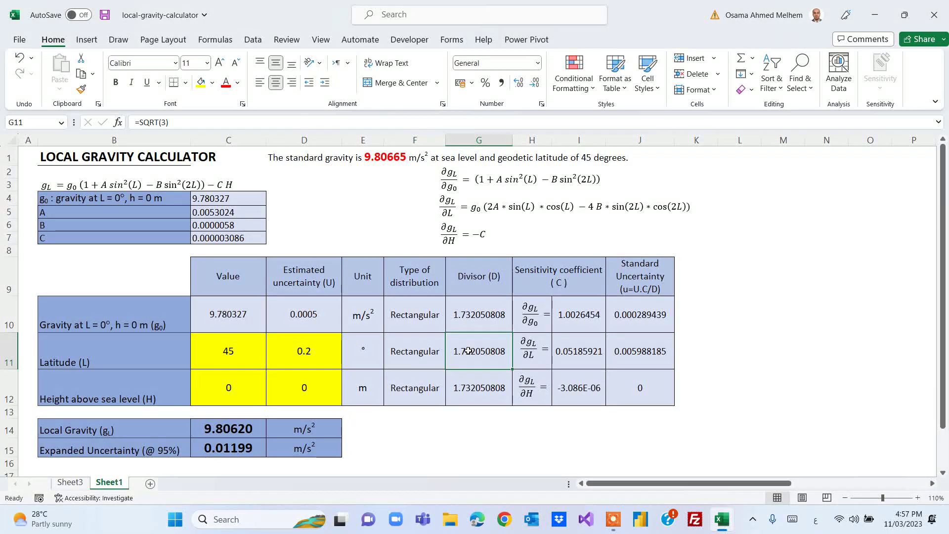
Compare the latitude sensitivity coefficient formula in I11 with the ∂gL/∂L equation and inspect its cell references without changing it.
left_click(581, 356)
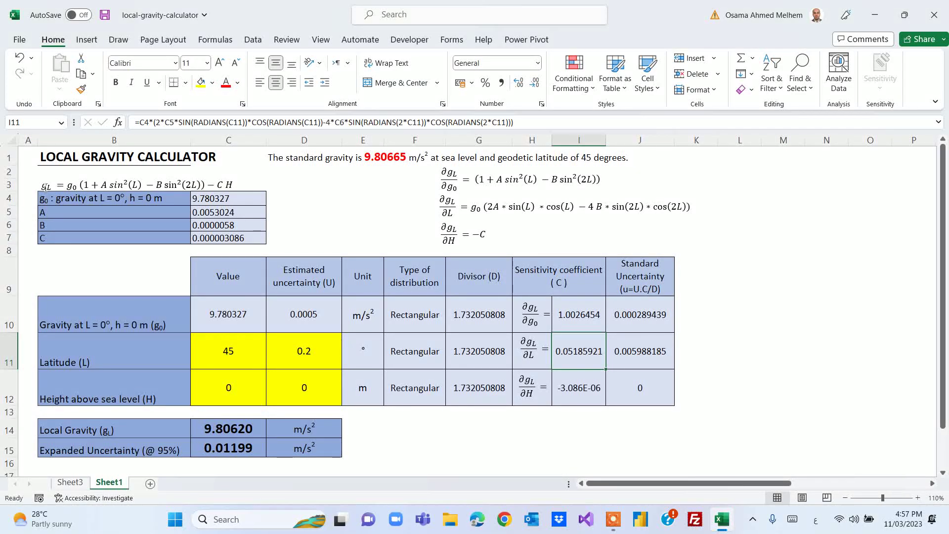
left_click(482, 203)
left_click(473, 194)
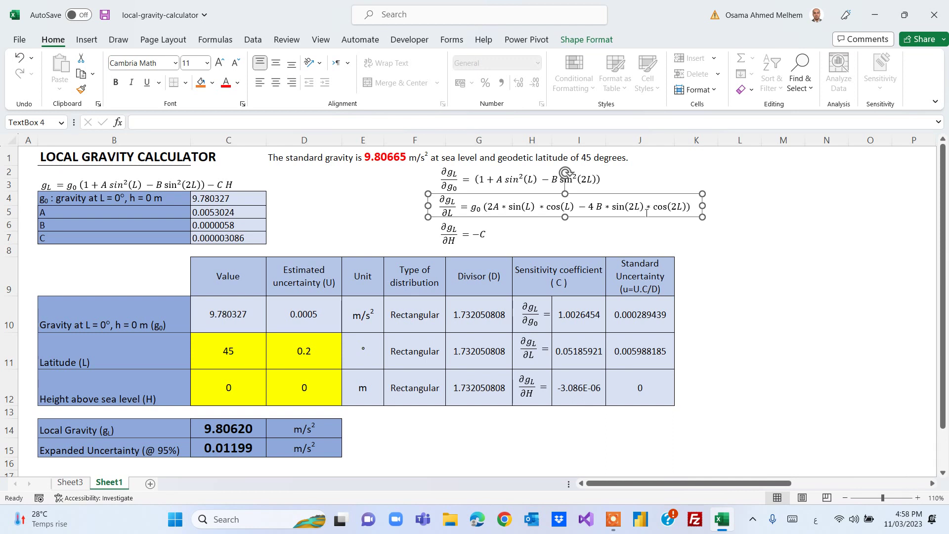
left_click(768, 209)
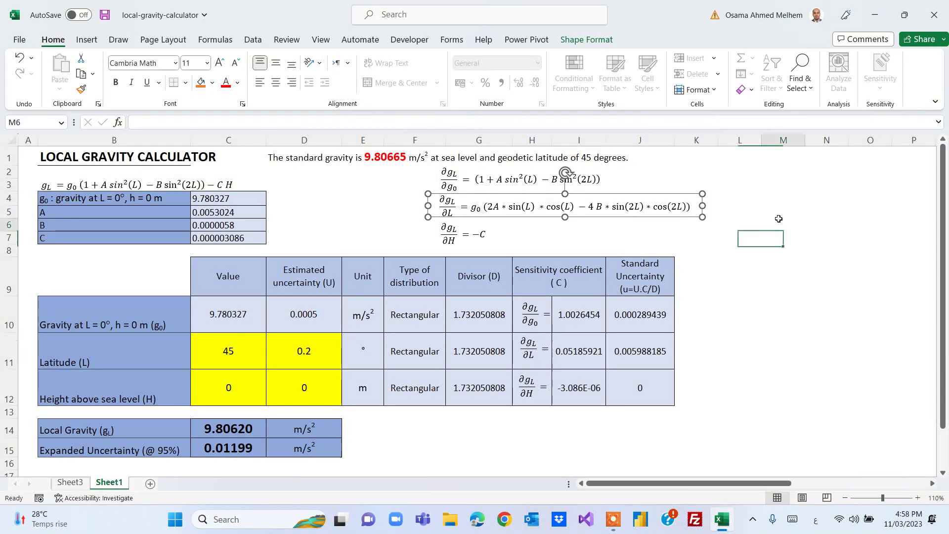
left_click(566, 350)
double_click(565, 350)
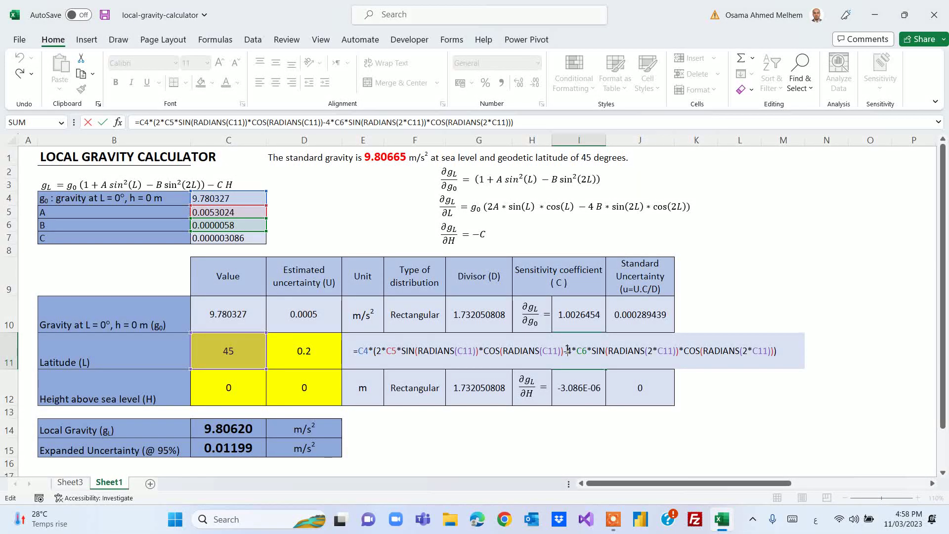
key("Escape")
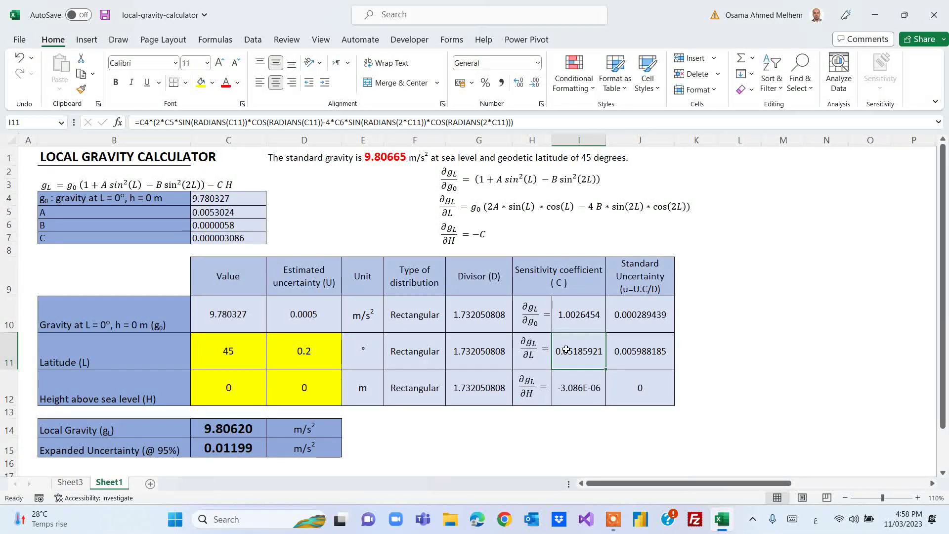
Inspect the cell references in the latitude standard uncertainty formula in J11, leaving the formula as it is.
left_click(652, 351)
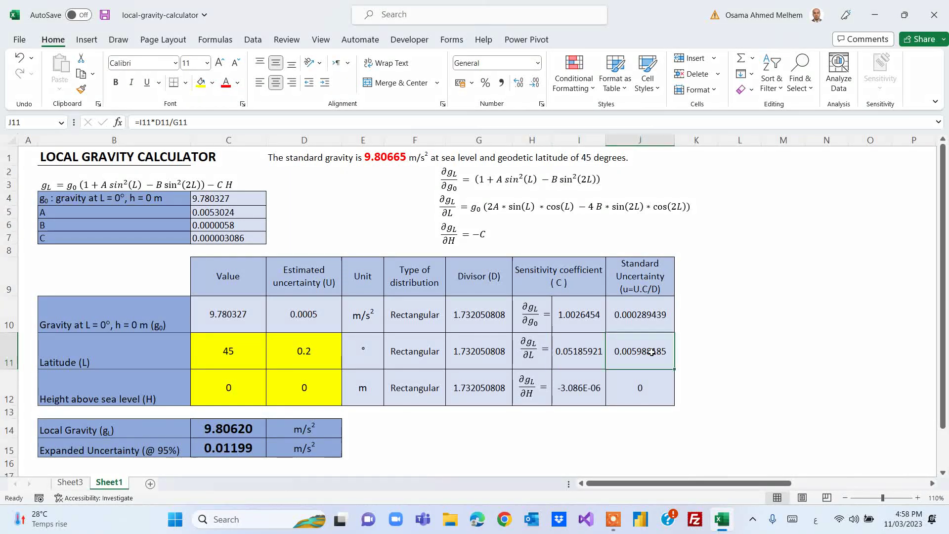
double_click(652, 351)
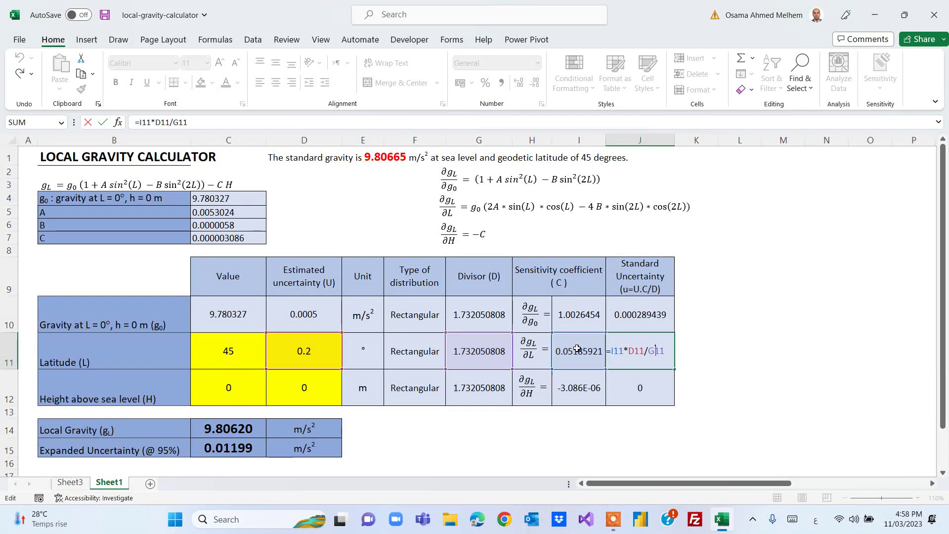
key("Escape")
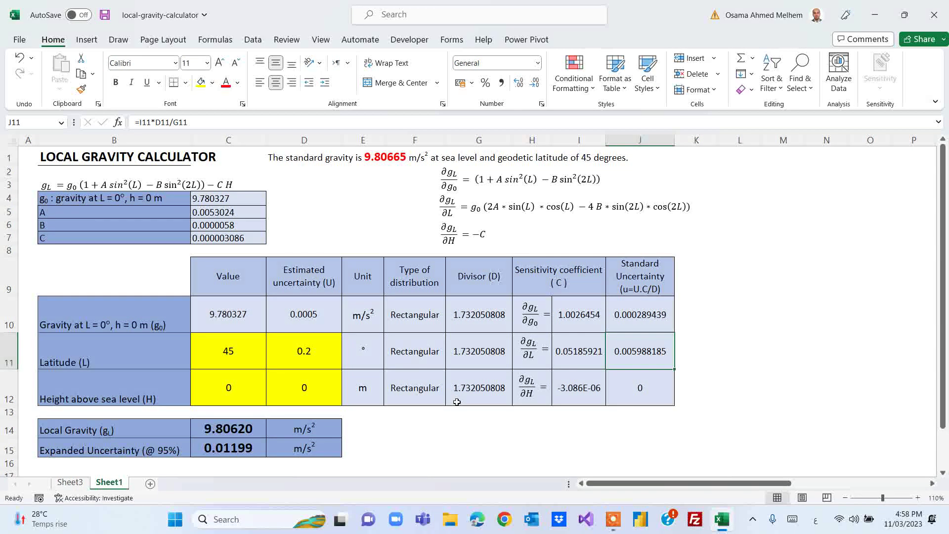
Set the estimated uncertainty of the height above sea level to 10 m.
left_click(307, 389)
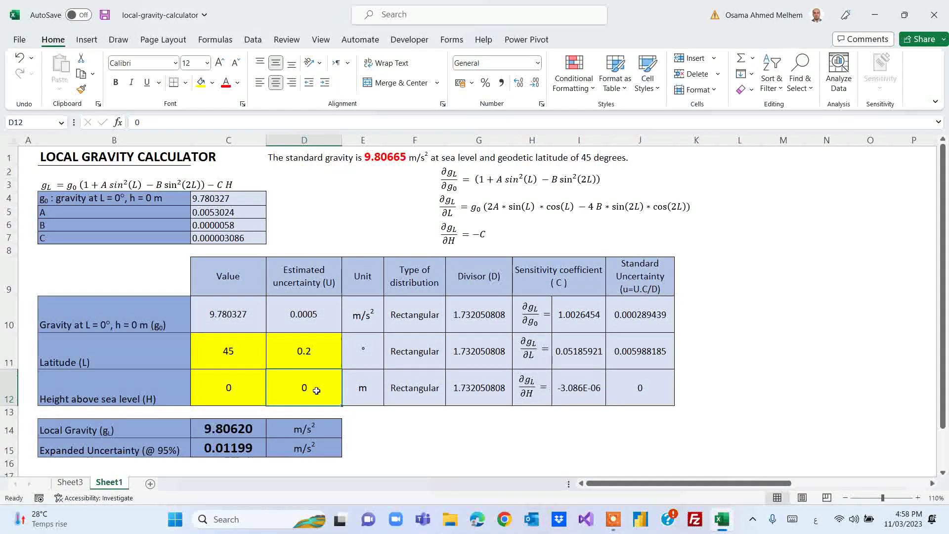
type("10")
key("Return")
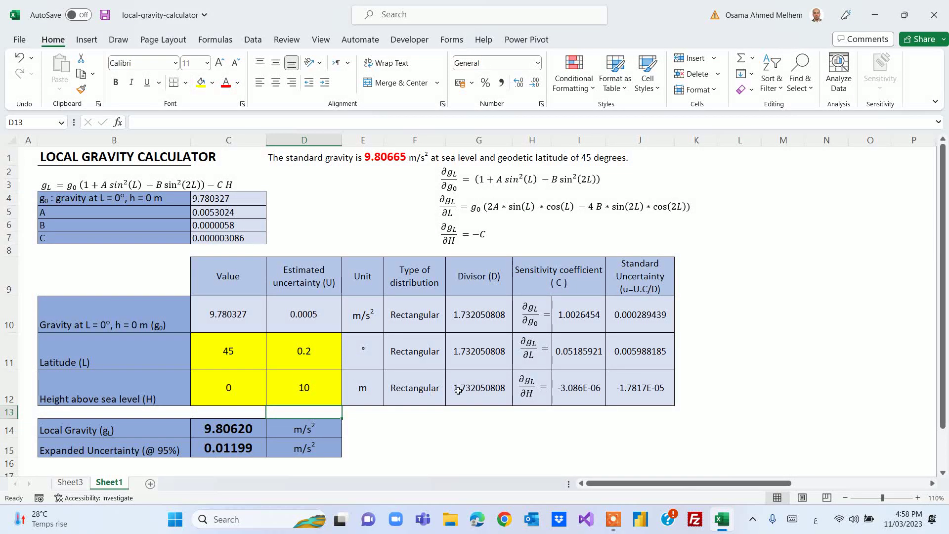
Review the height row's distribution type and divisor, and compare its sensitivity coefficient formula in I12 with the ∂gL/∂H equation.
left_click(420, 393)
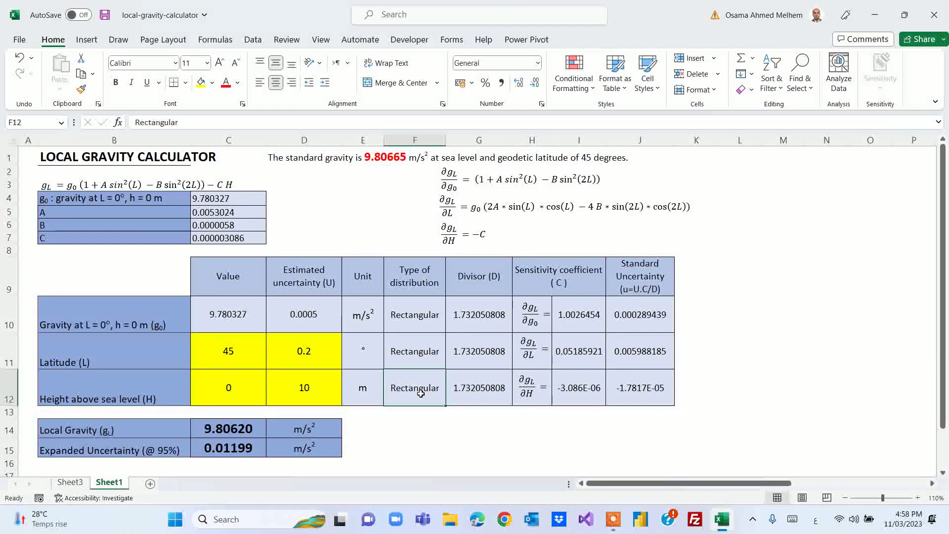
left_click(469, 388)
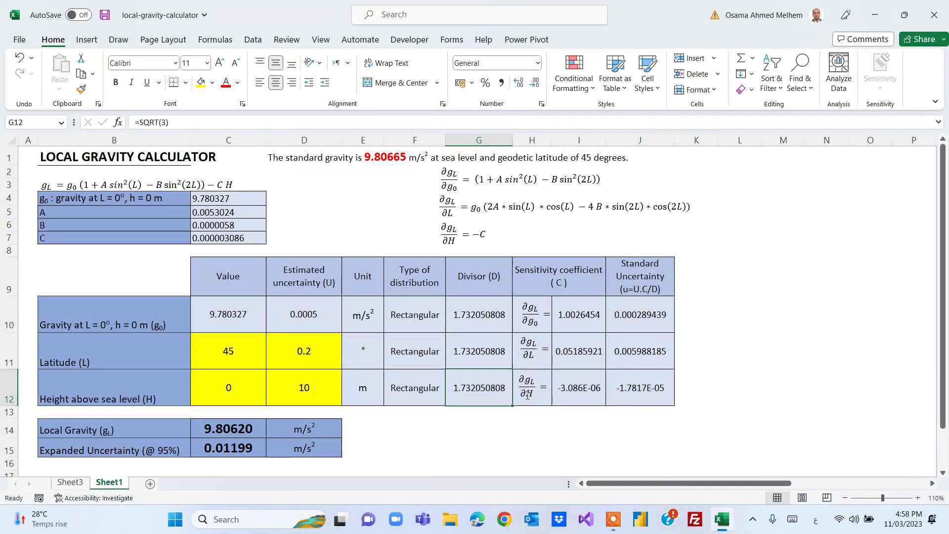
left_click(586, 390)
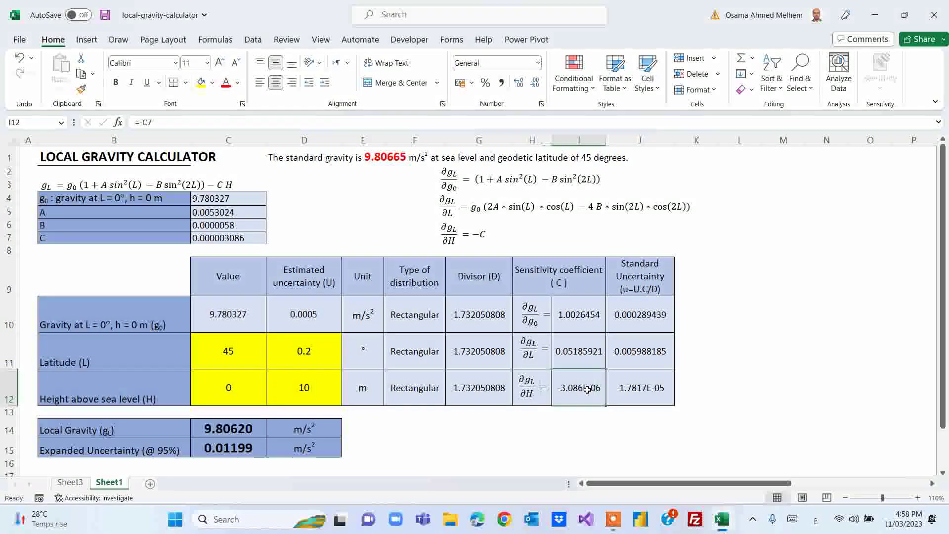
double_click(586, 390)
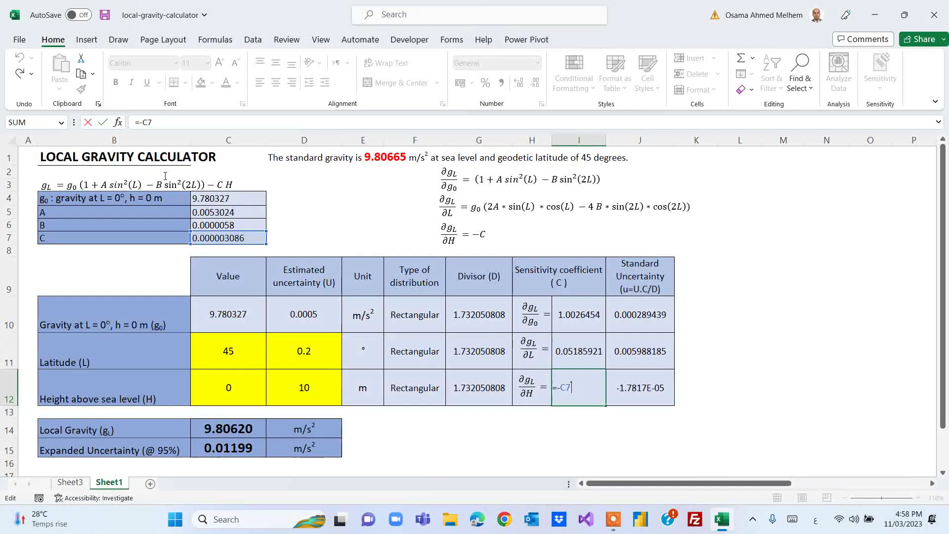
key("Escape")
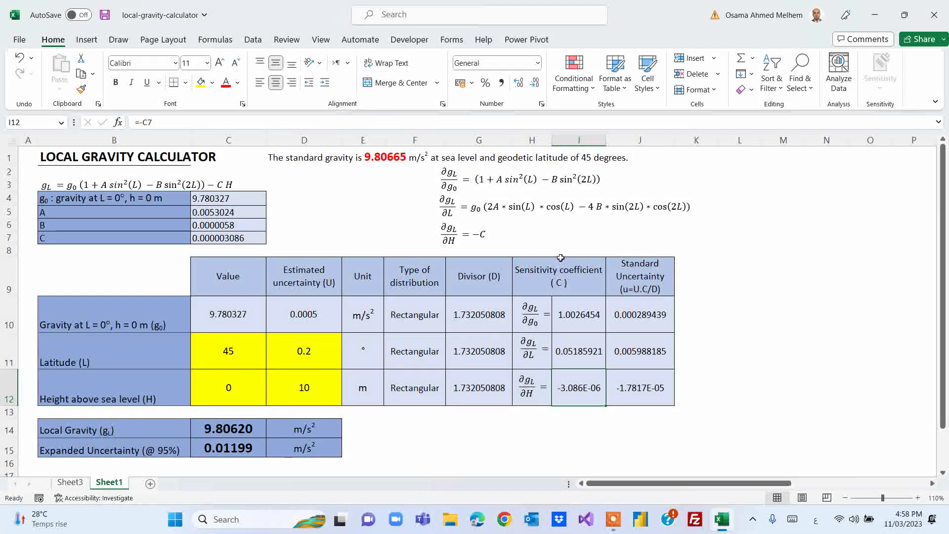
left_click(457, 236)
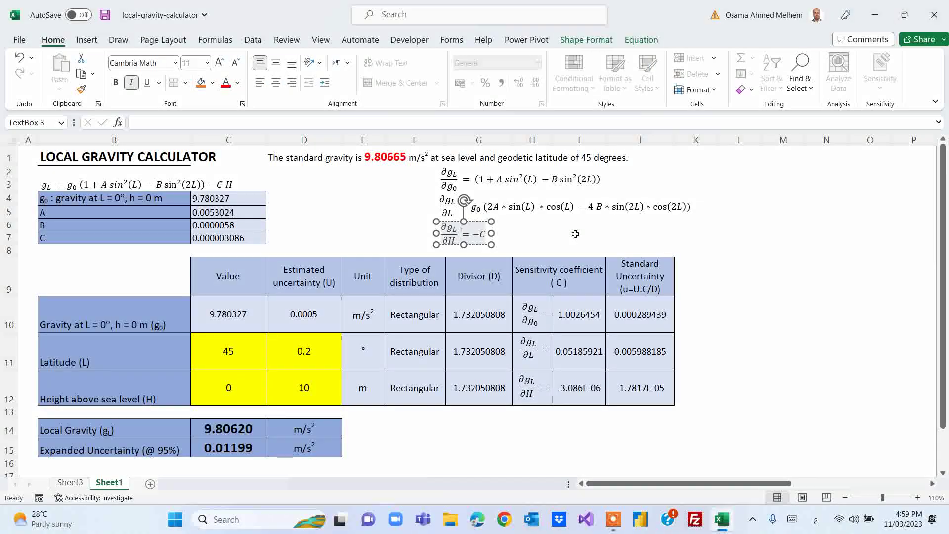
Examine the height standard uncertainty formula in J12 and the range used by the Expanded Uncertainty formula in C15.
left_click(639, 389)
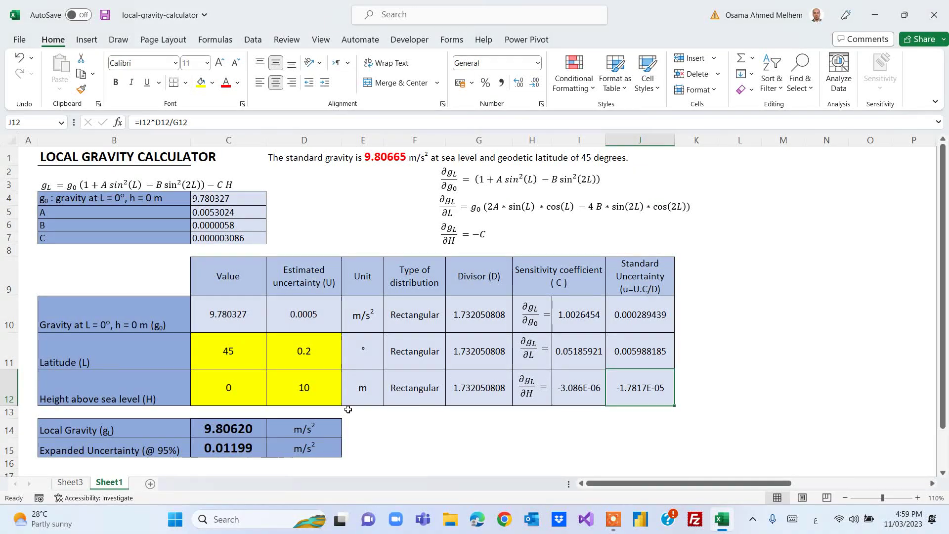
left_click(227, 447)
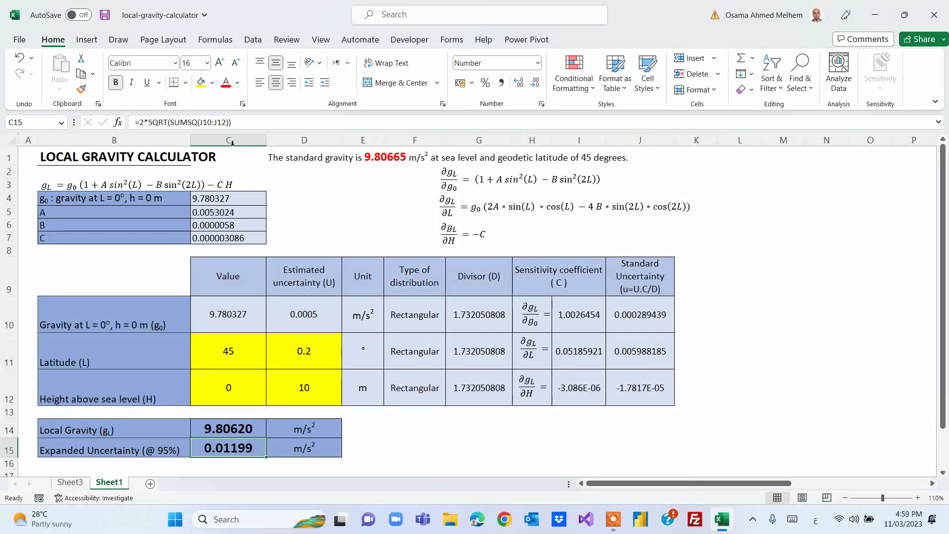
double_click(211, 447)
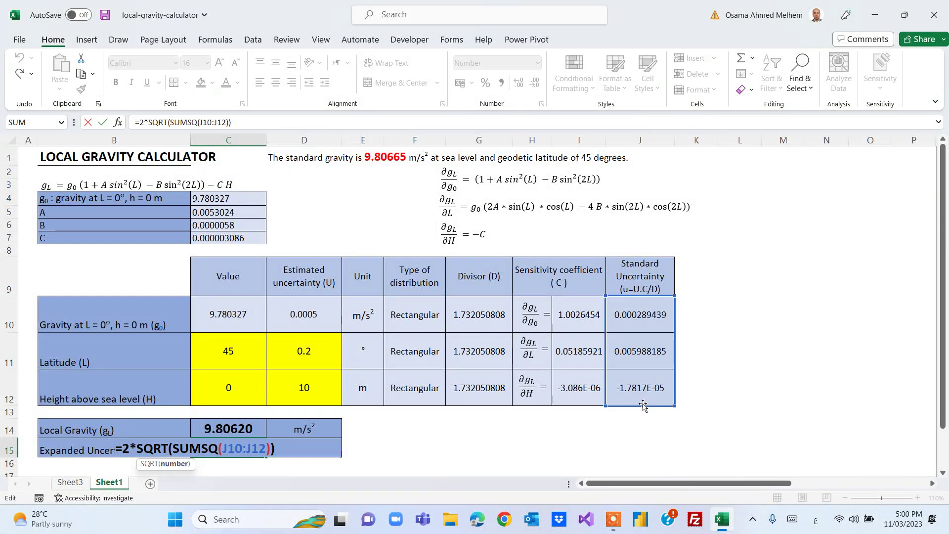
key("ctrl+Return")
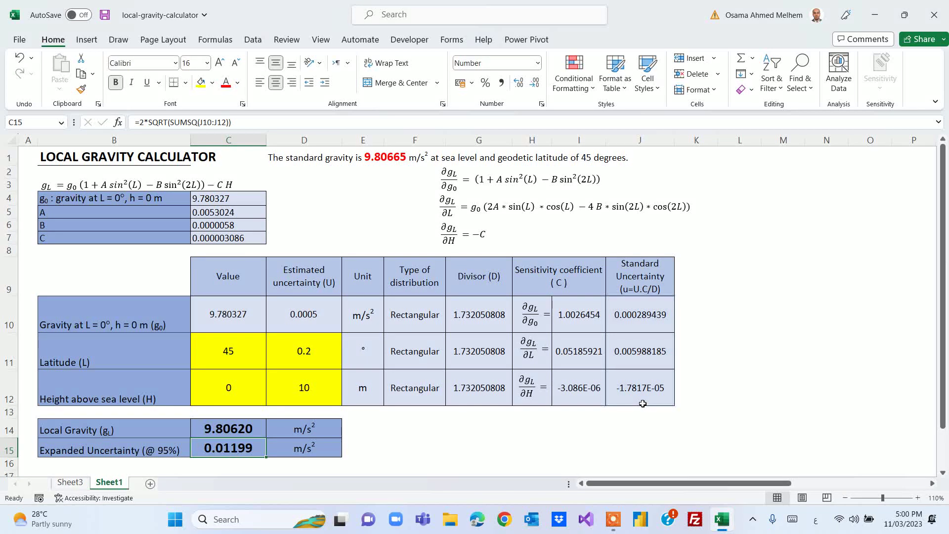
Start a formula in K10 that references the g₀ standard uncertainty in J10.
left_click(694, 313)
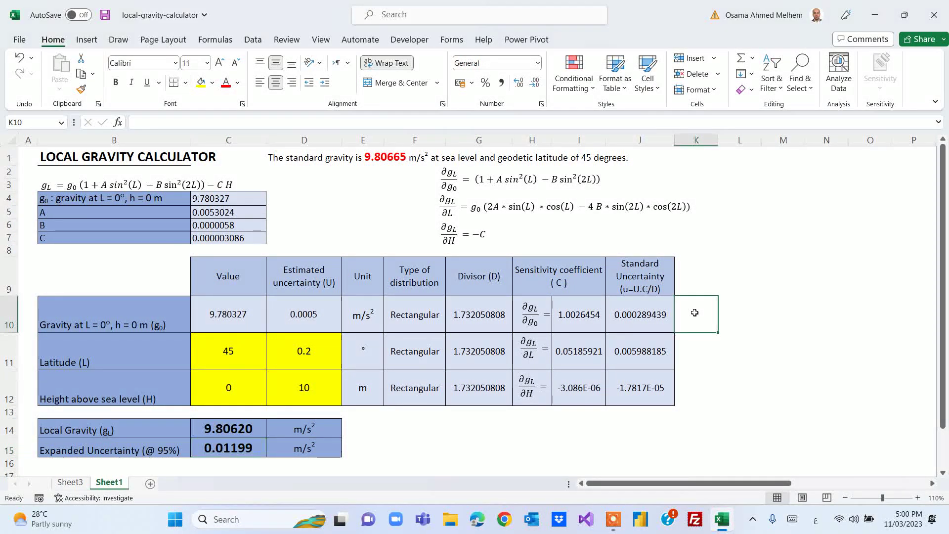
type("=")
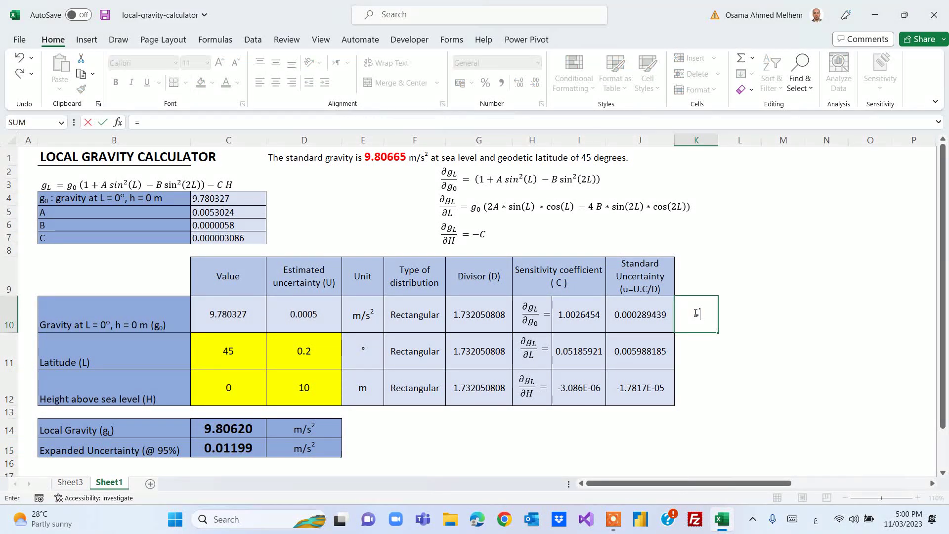
left_click(629, 314)
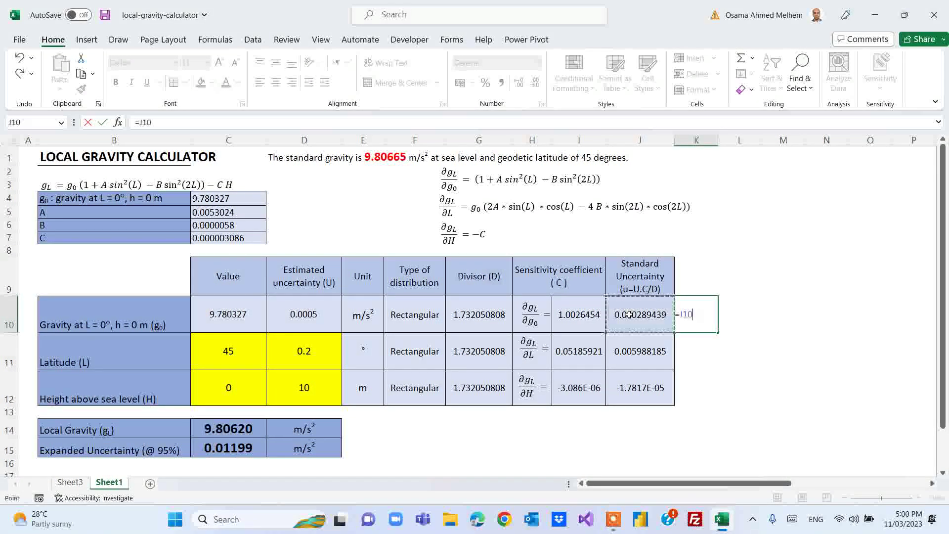